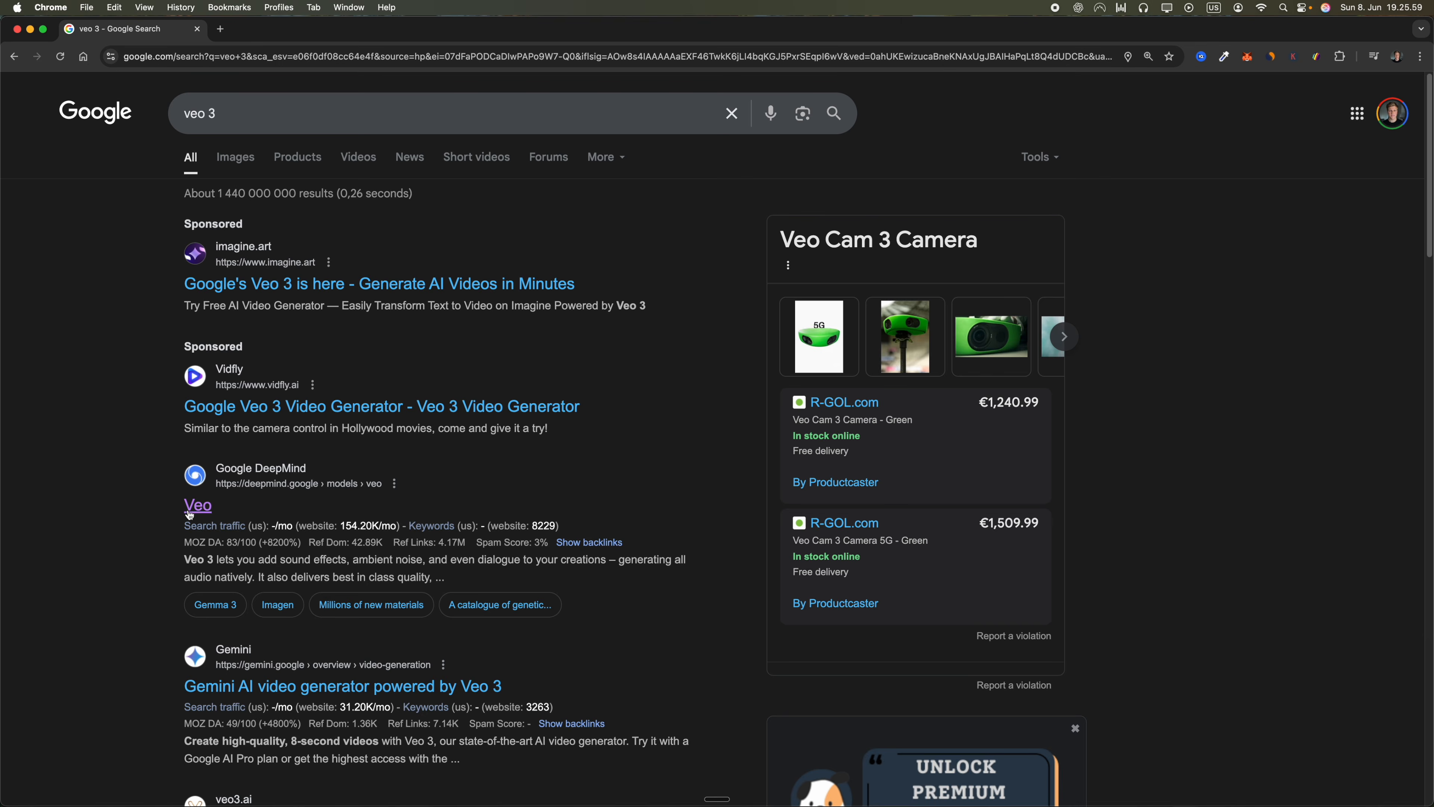
Open Google DeepMind's Veo page from the search results and choose to try Veo in Gemini
click(198, 505)
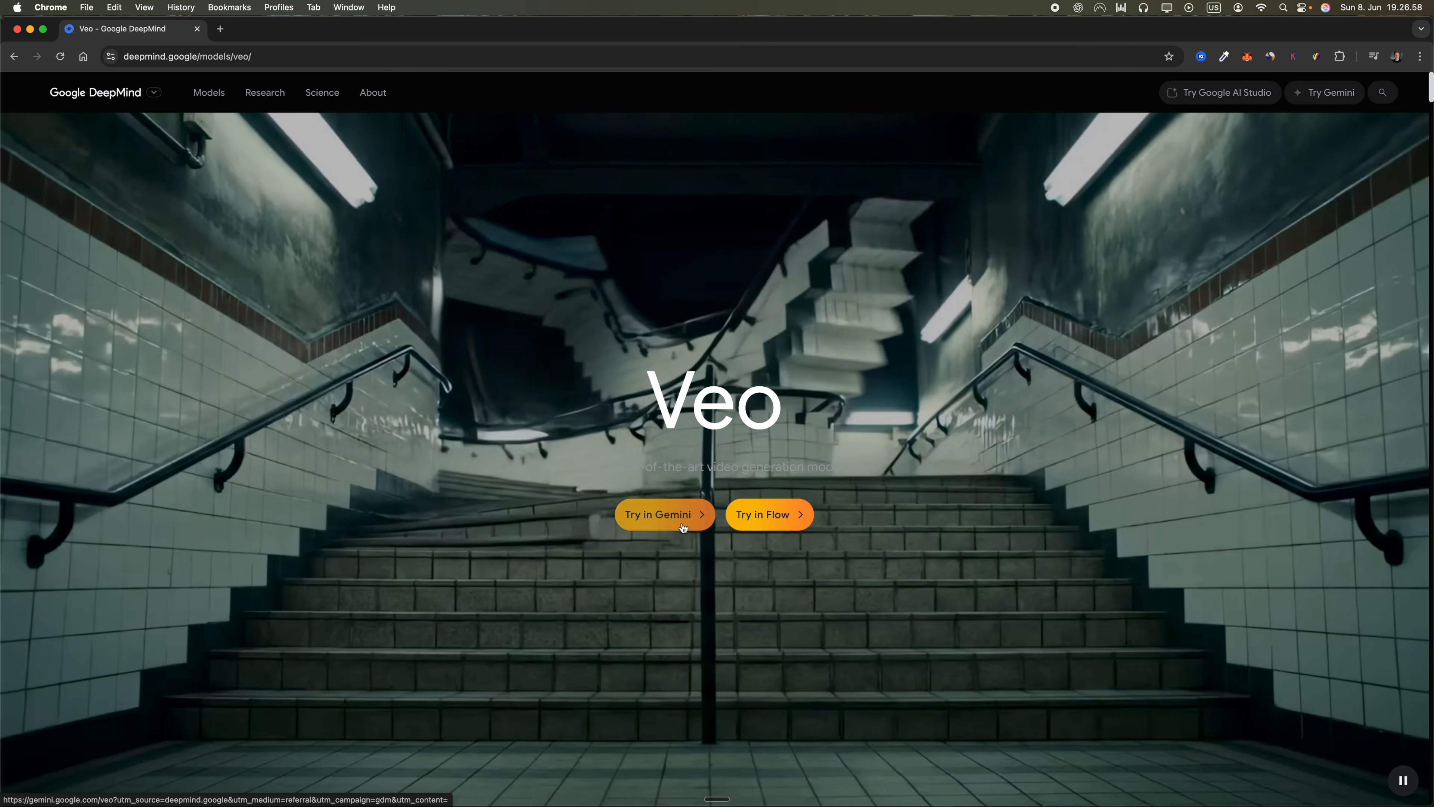
click(683, 528)
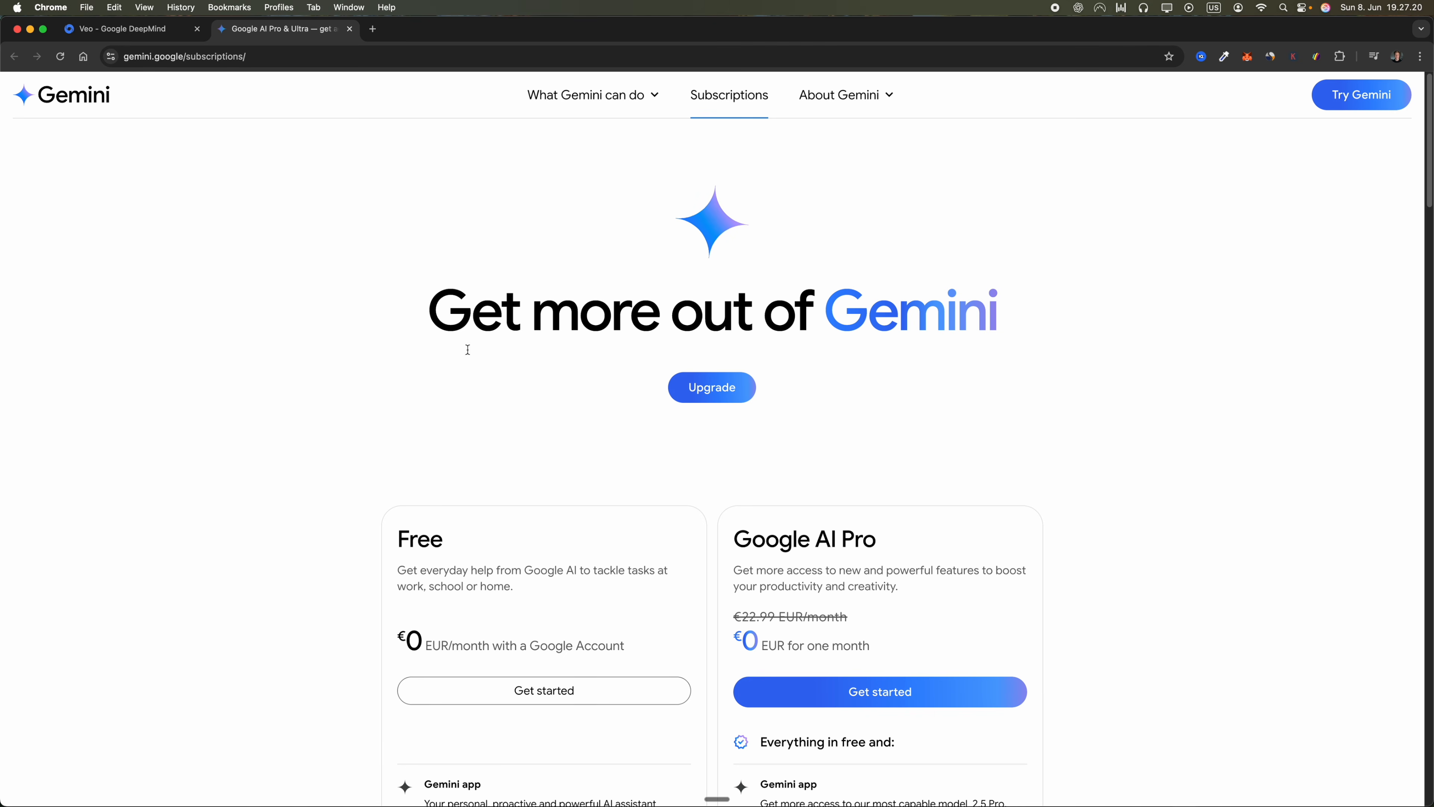
scroll(467, 350, down, 7)
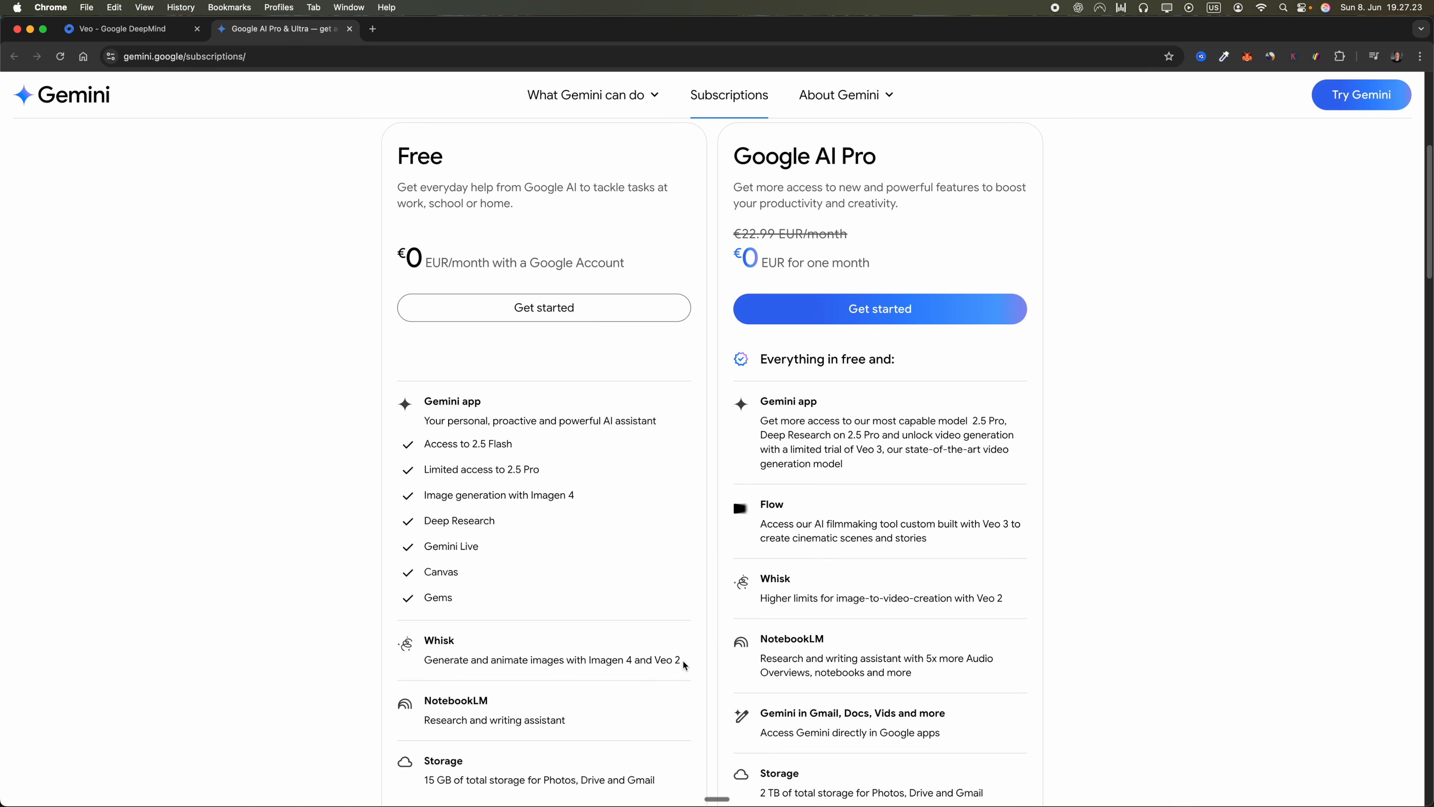
Examine the Free and Google AI Pro plans, focusing on Veo 3 access and the one-month trial price
drag(684, 665, 655, 658)
scroll(821, 257, up, 2)
drag(884, 221, 730, 217)
scroll(895, 457, down, 1)
click(907, 468)
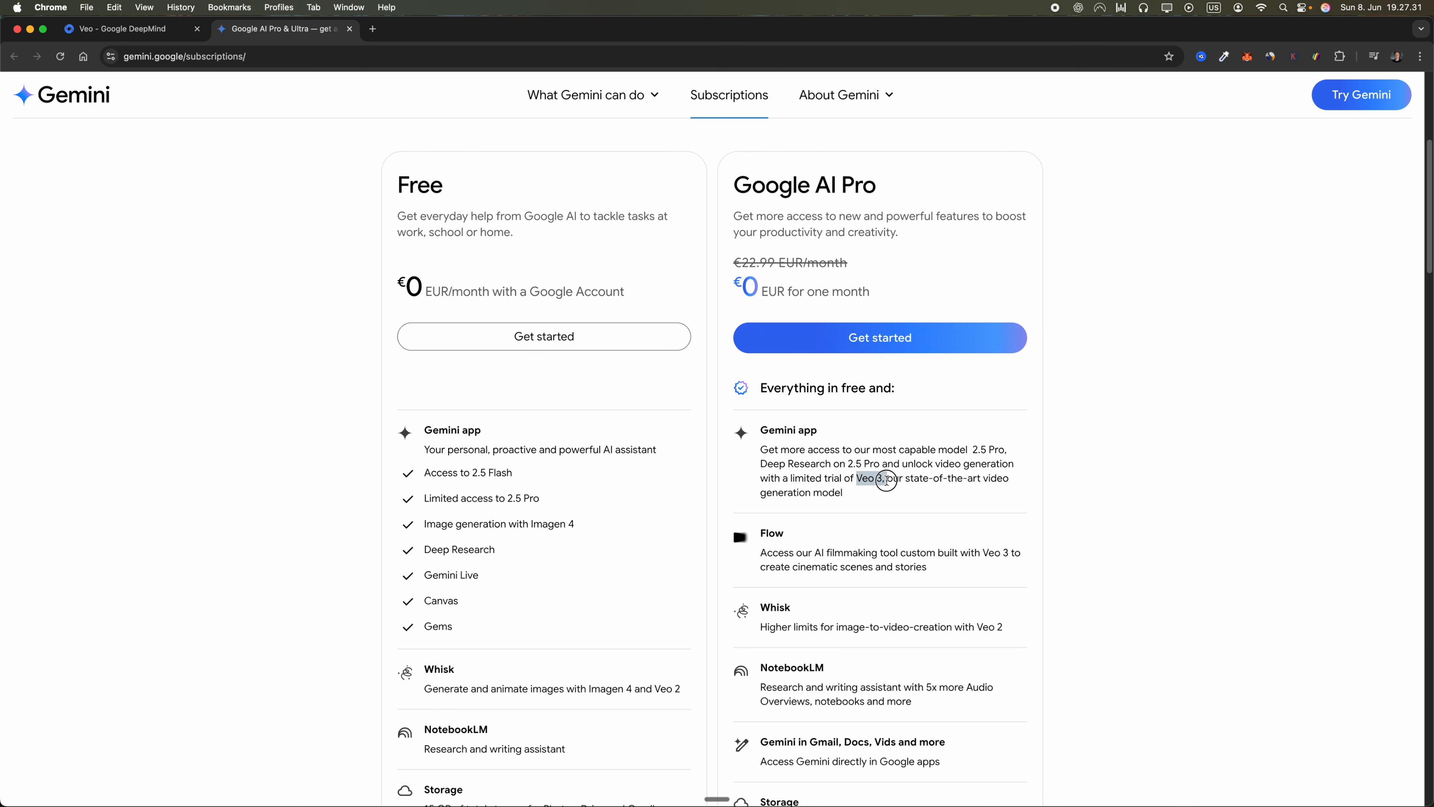
drag(848, 496, 753, 495)
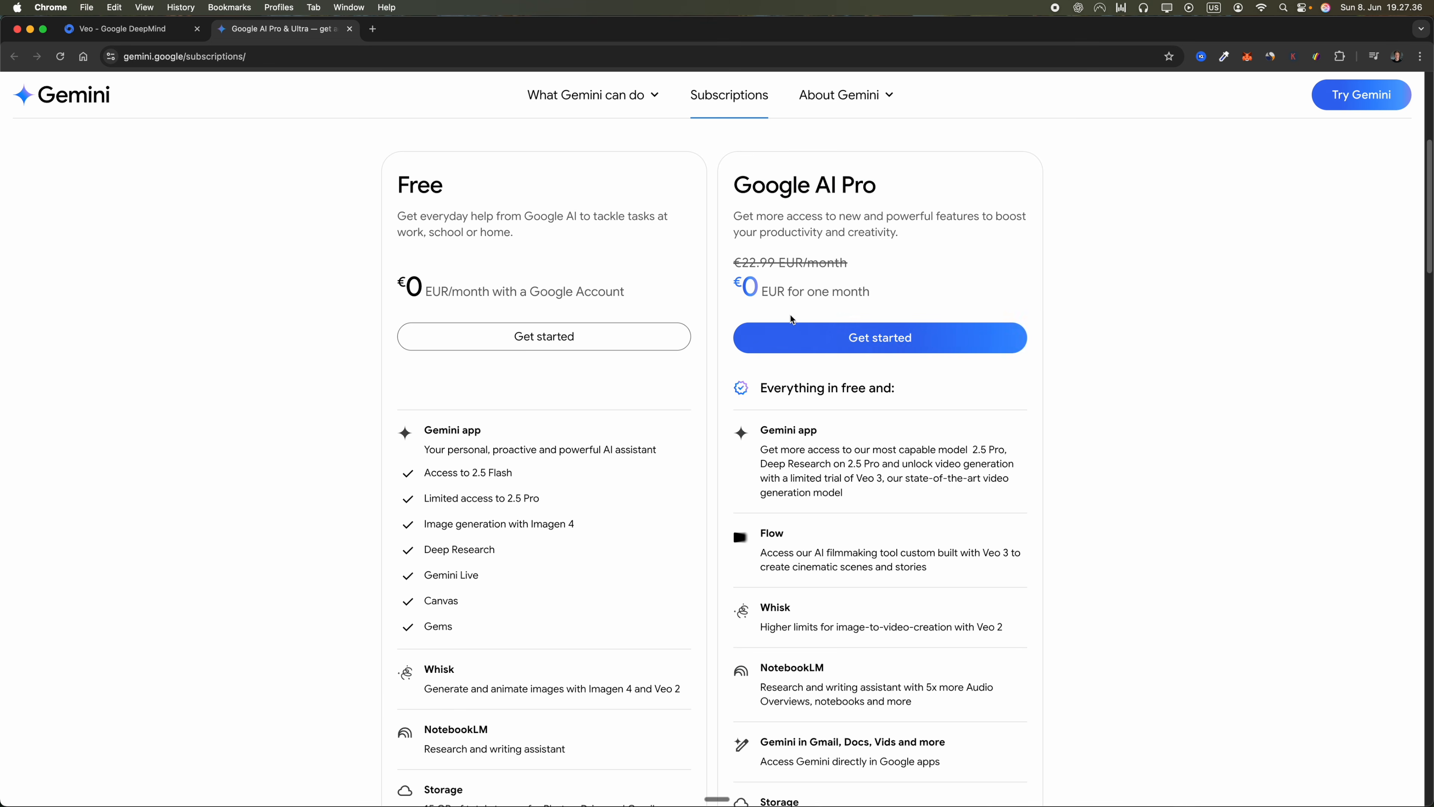
drag(760, 292, 875, 305)
click(750, 270)
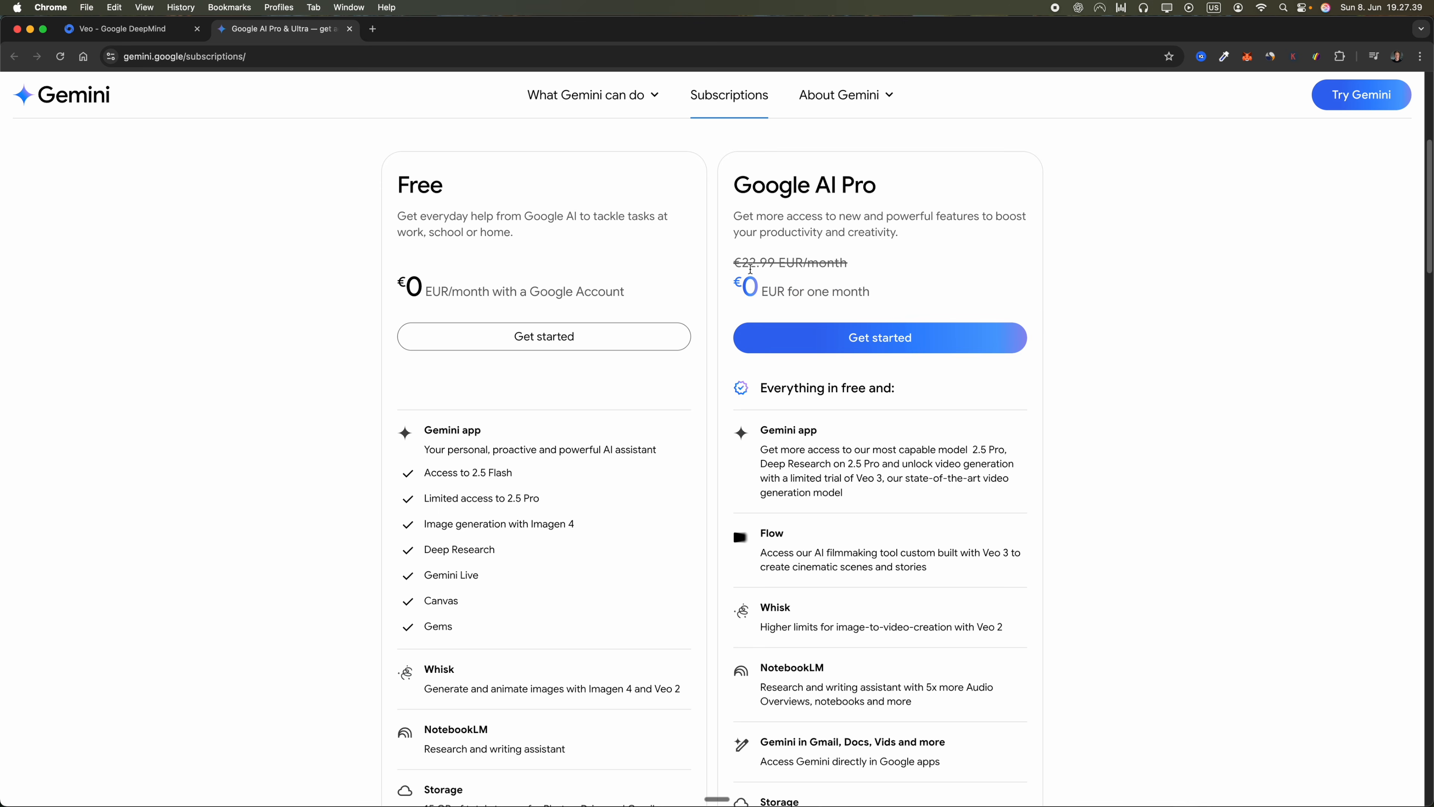
drag(737, 267, 853, 272)
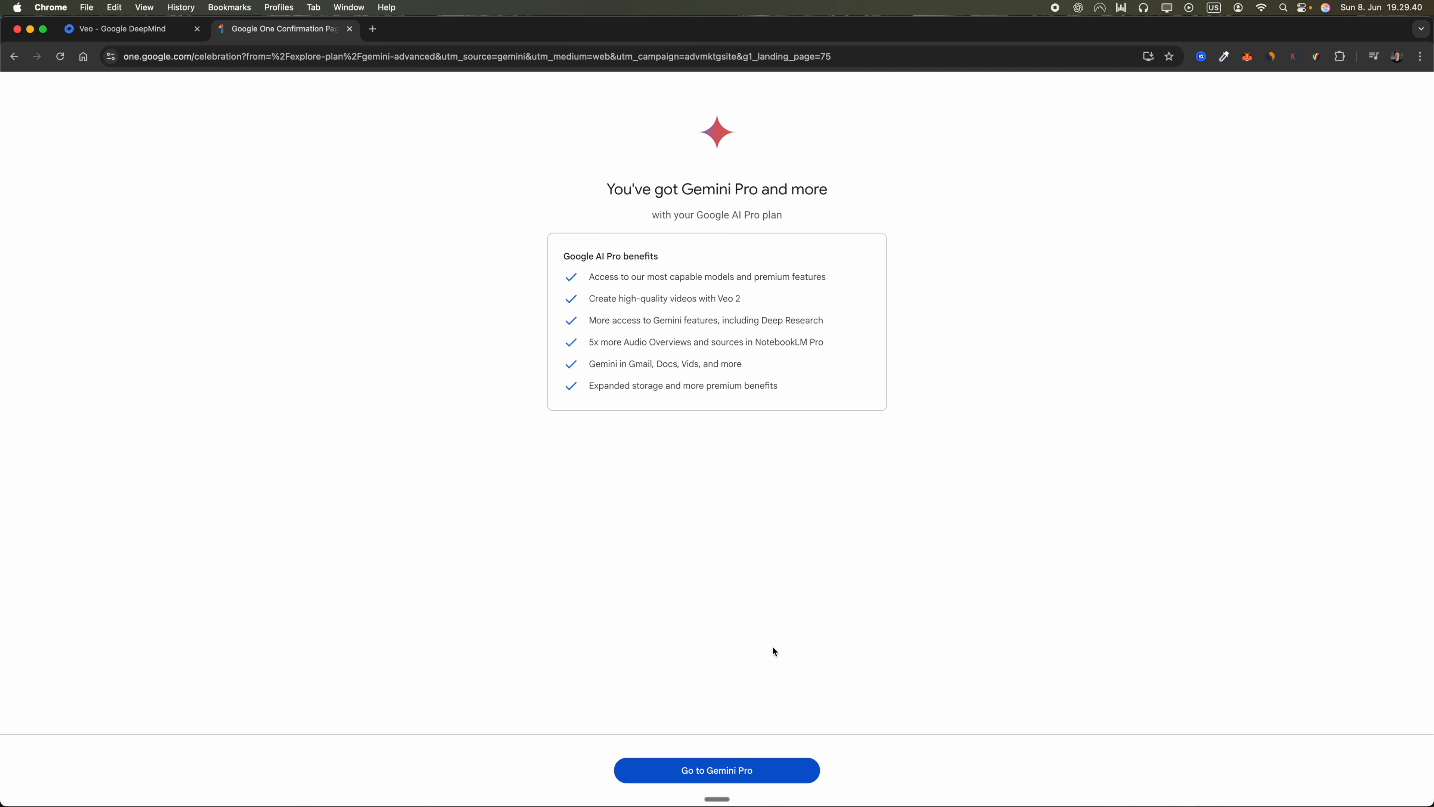
Continue to Gemini Pro, checking the VPN connection, and switch the prompt to Veo 3 video generation
click(786, 779)
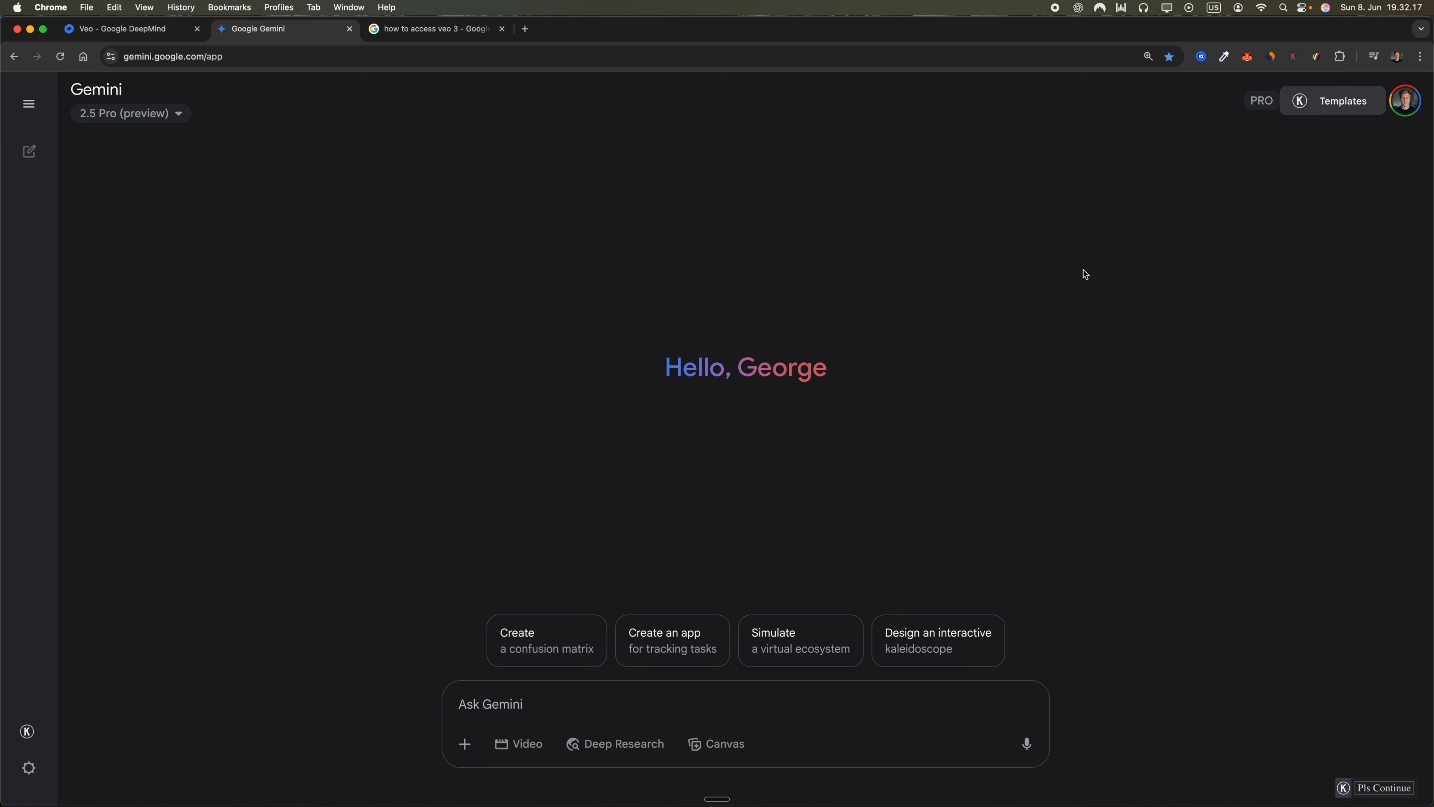
click(1099, 8)
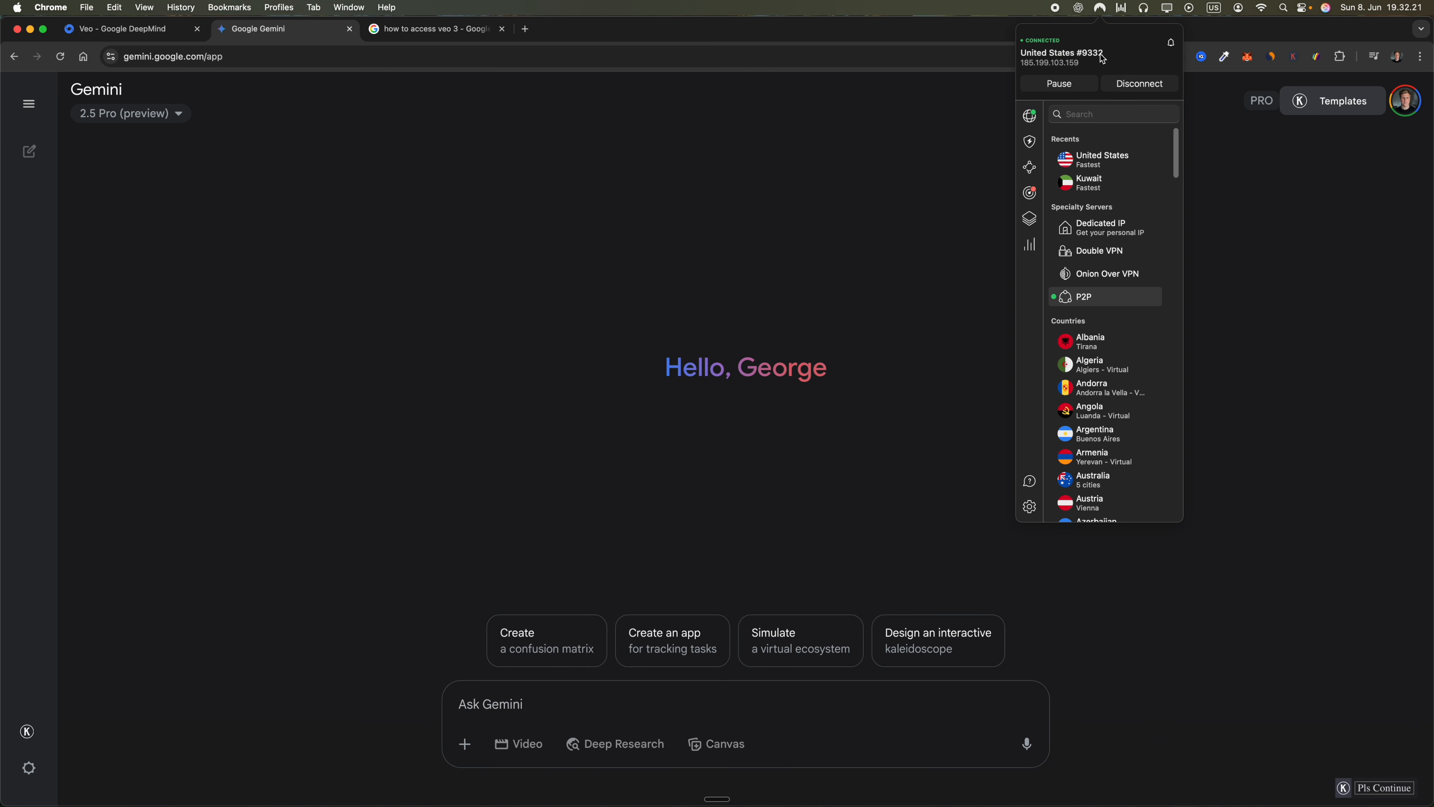
click(922, 247)
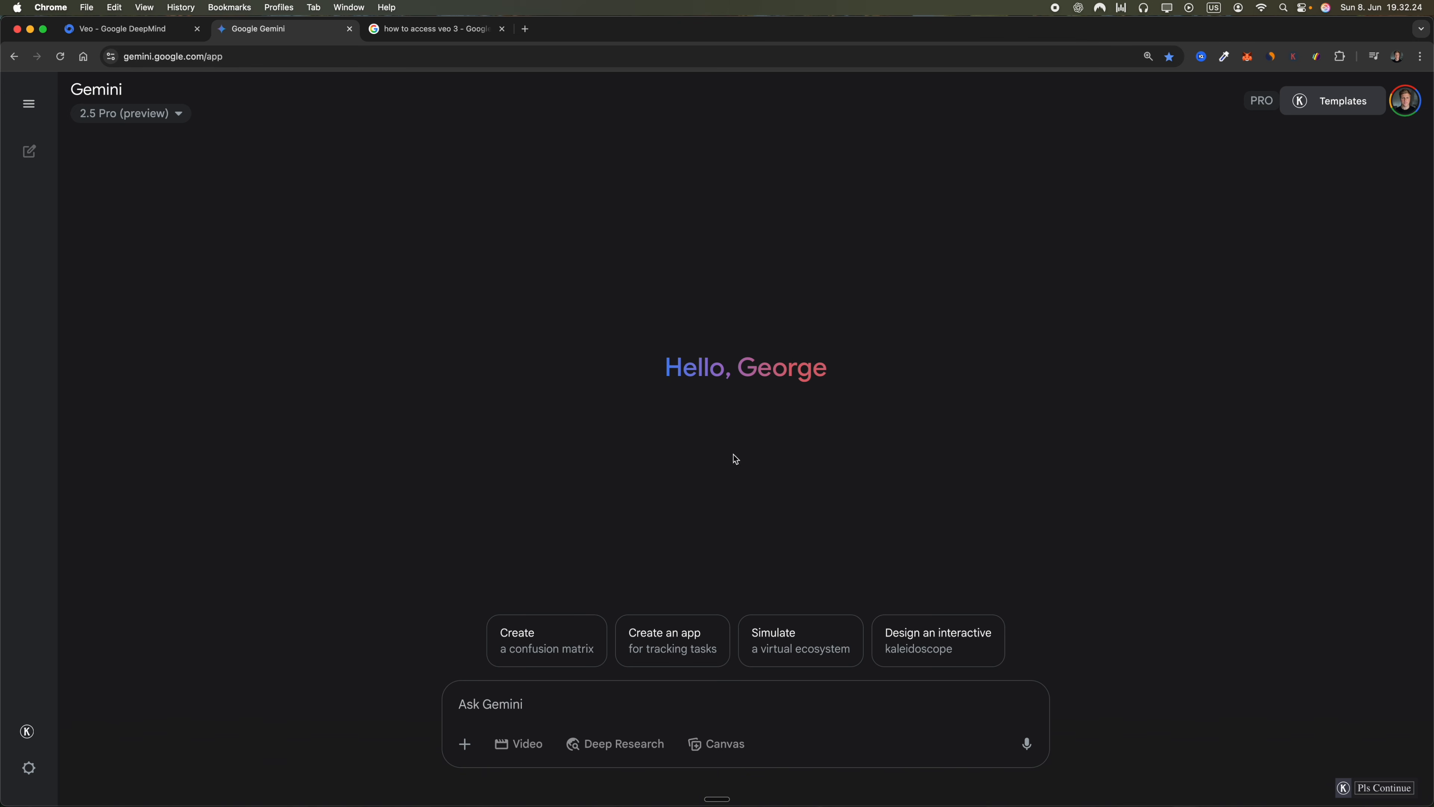
click(527, 756)
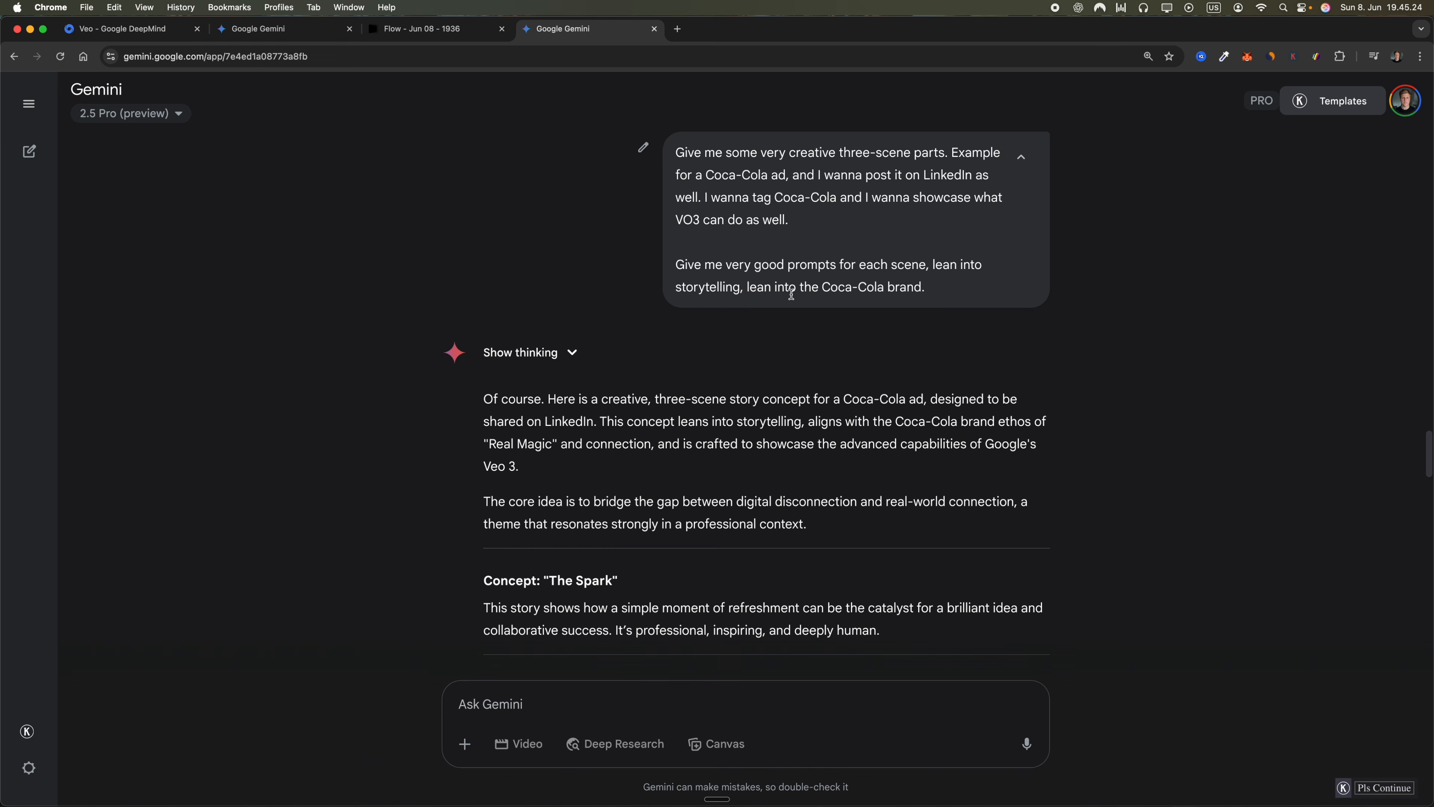
Copy the Scene 1 "The Creative Block" prompt from the Coca-Cola ad concept and generate a video from it
scroll(767, 321, down, 3)
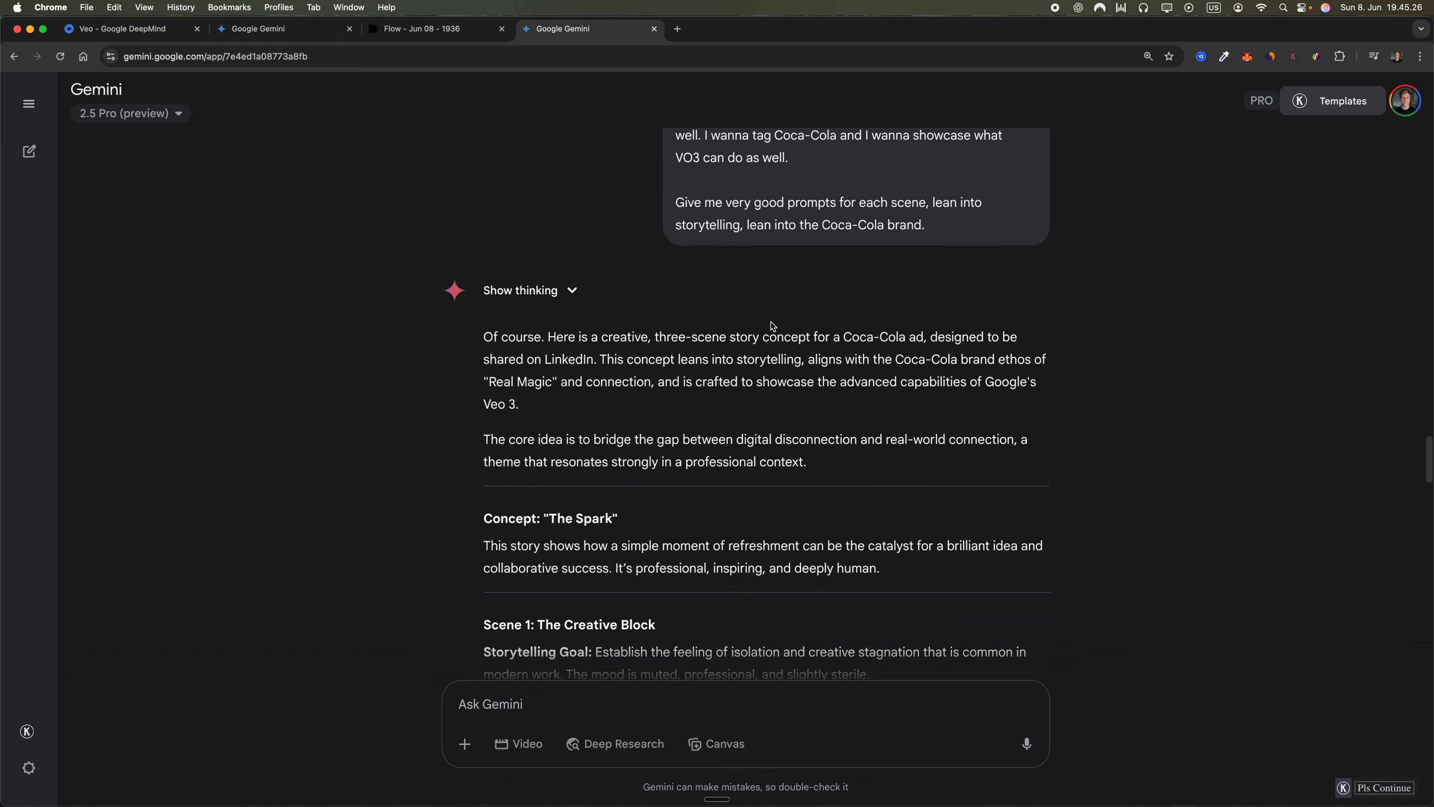
scroll(763, 359, down, 3)
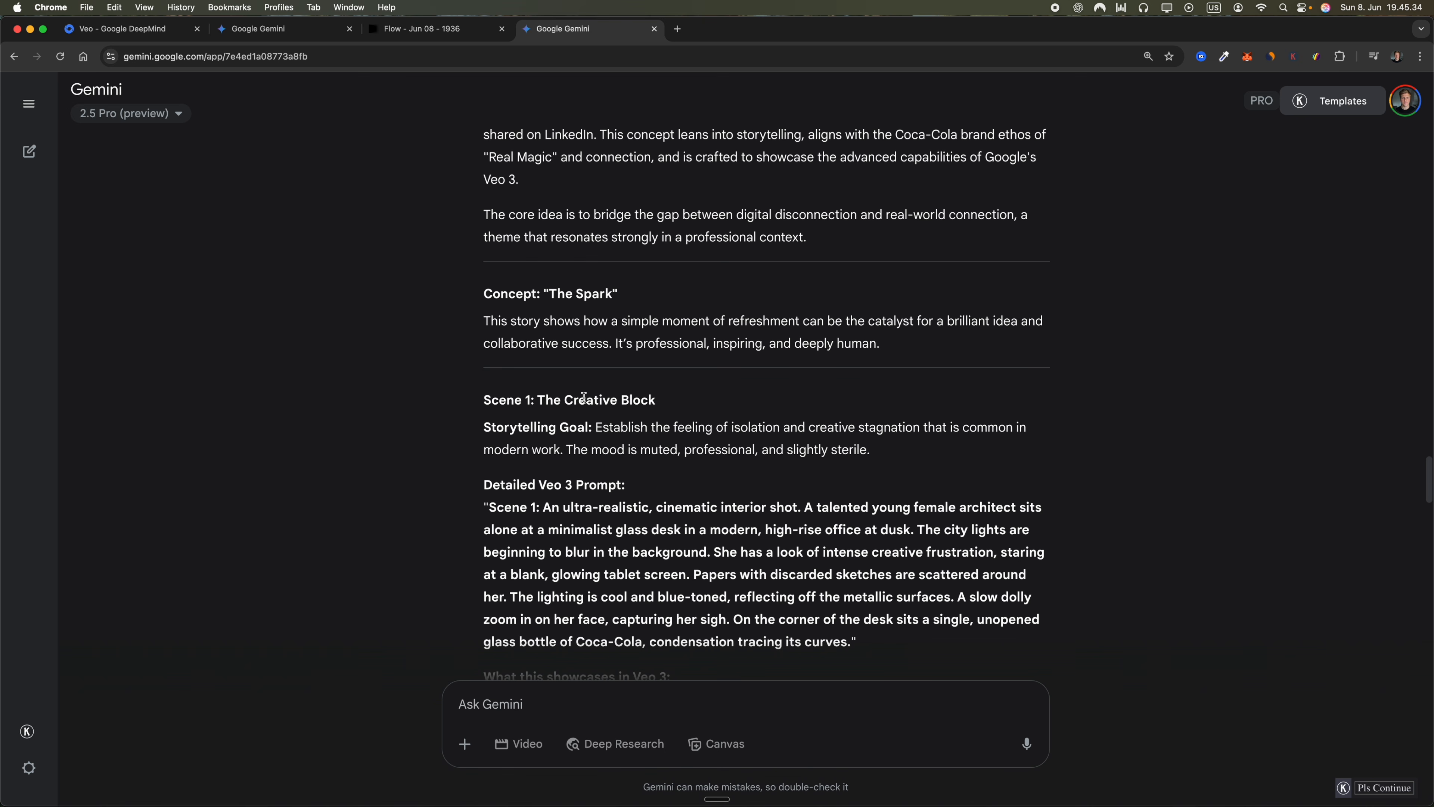
scroll(583, 397, down, 5)
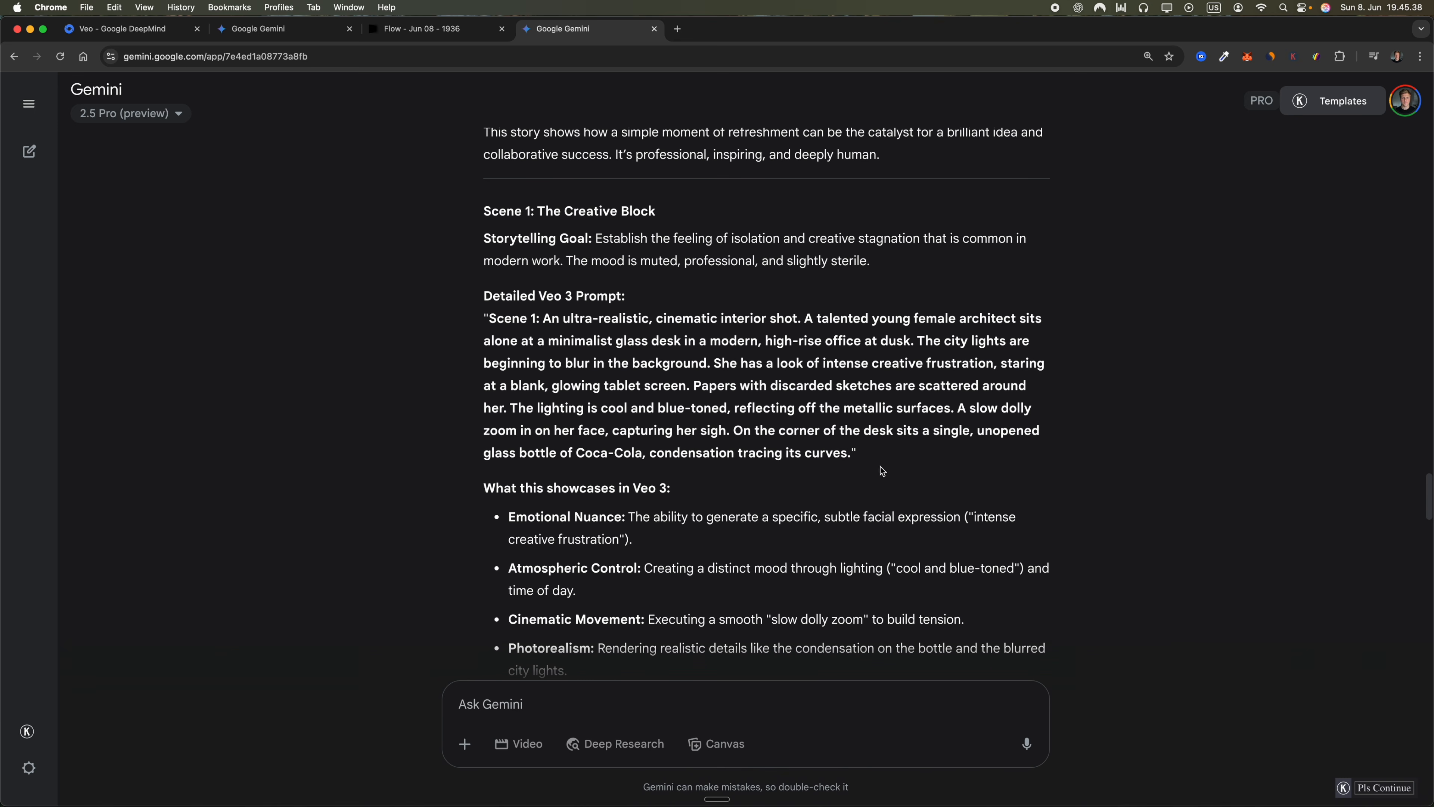
drag(490, 322, 850, 458)
key(super+c)
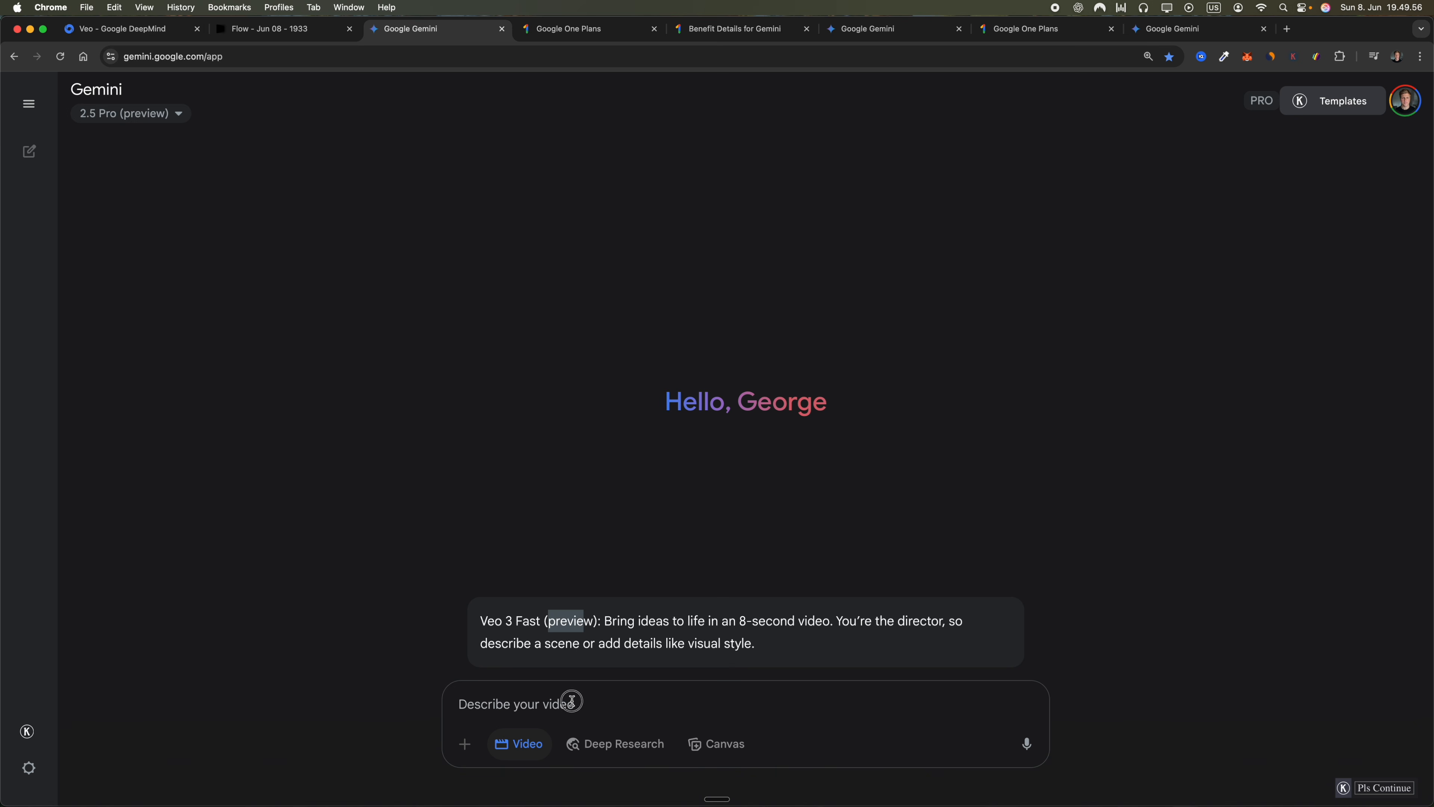
click(571, 701)
key(super+v)
key(Return)
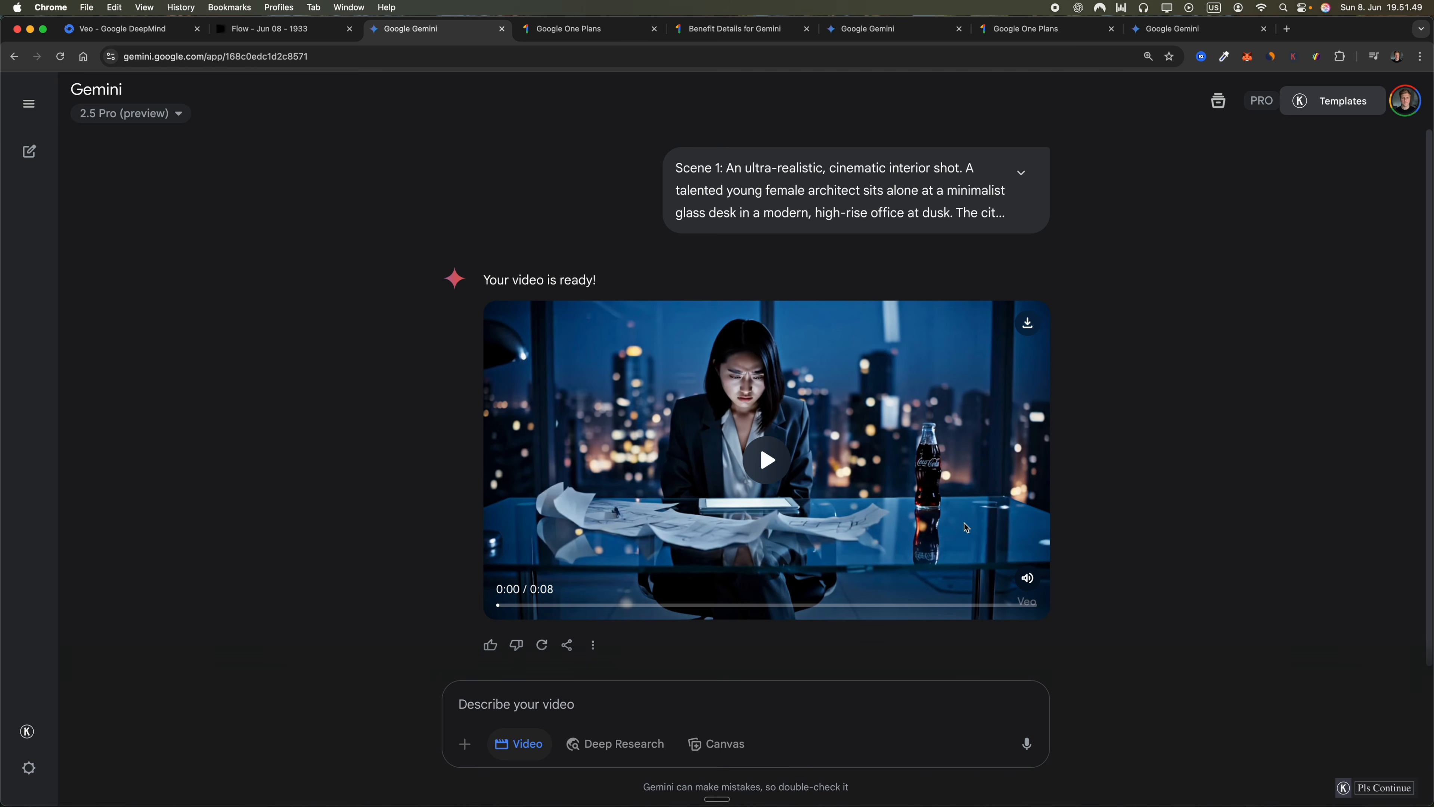
Preview the Scene 1 architect video and select the Scene 2 "The Moment of Refreshment" prompt in the ad concept chat
click(1027, 600)
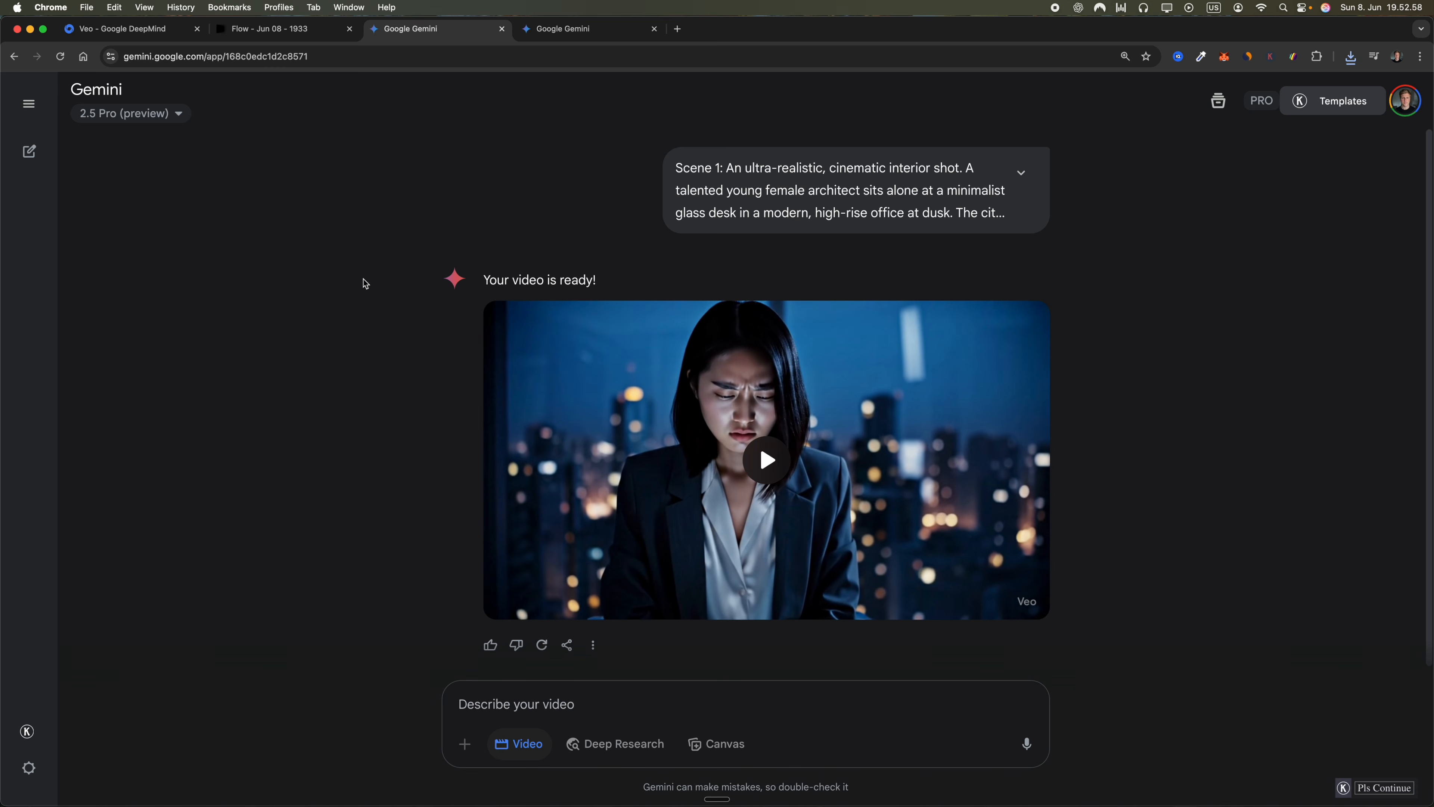
click(600, 32)
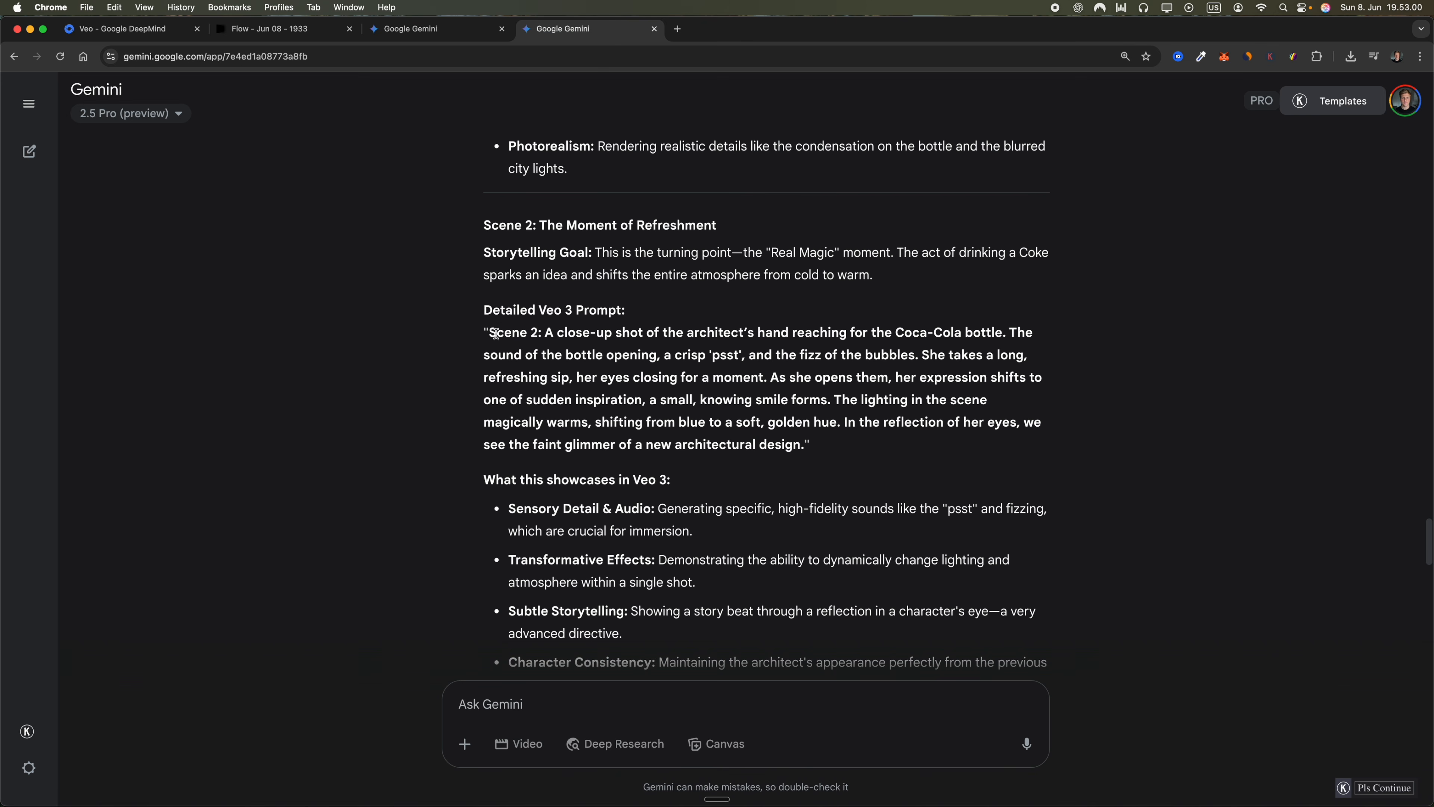
drag(496, 333, 804, 445)
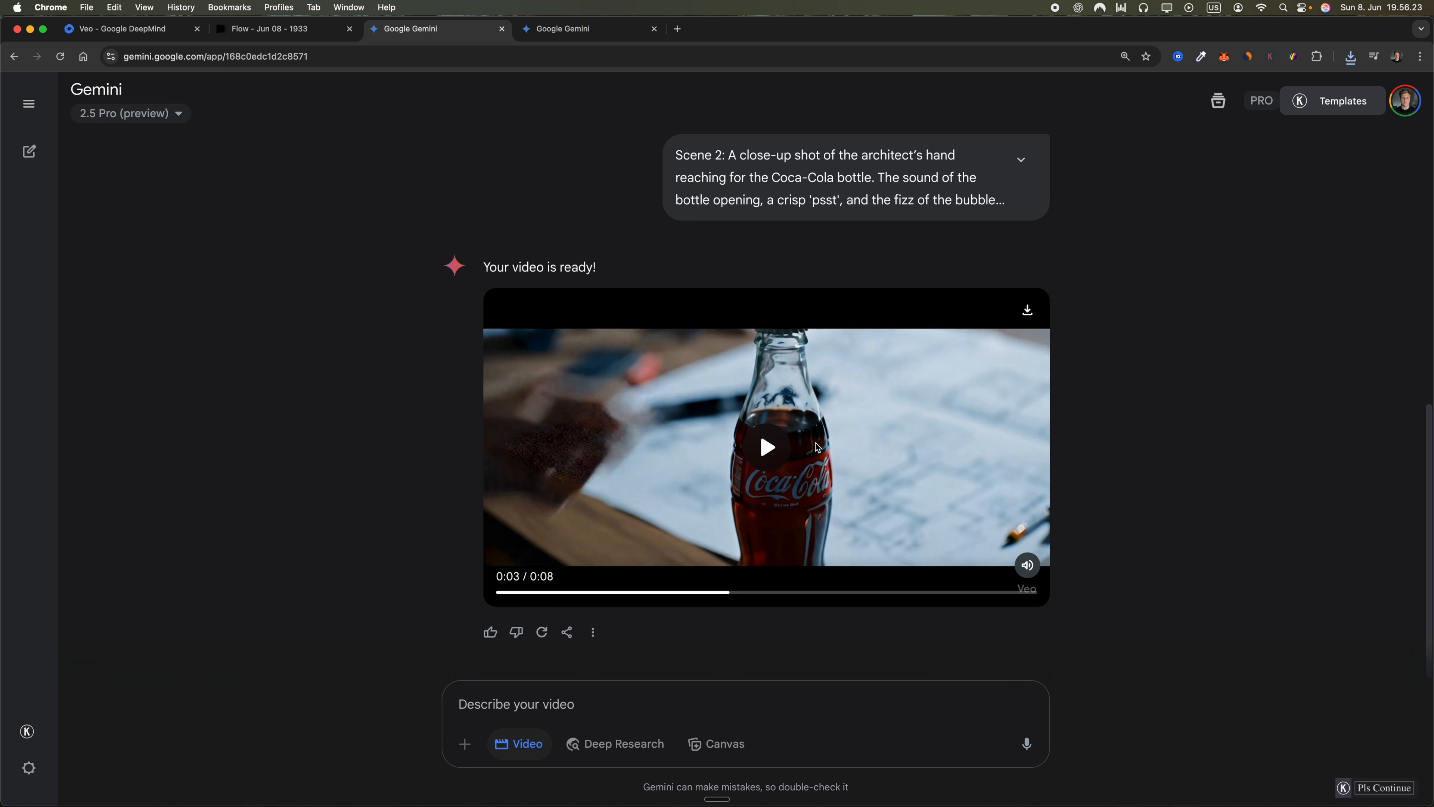
Play back the generated Scene 2 Coca-Cola bottle video, skipping through it and pausing on individual moments
click(773, 455)
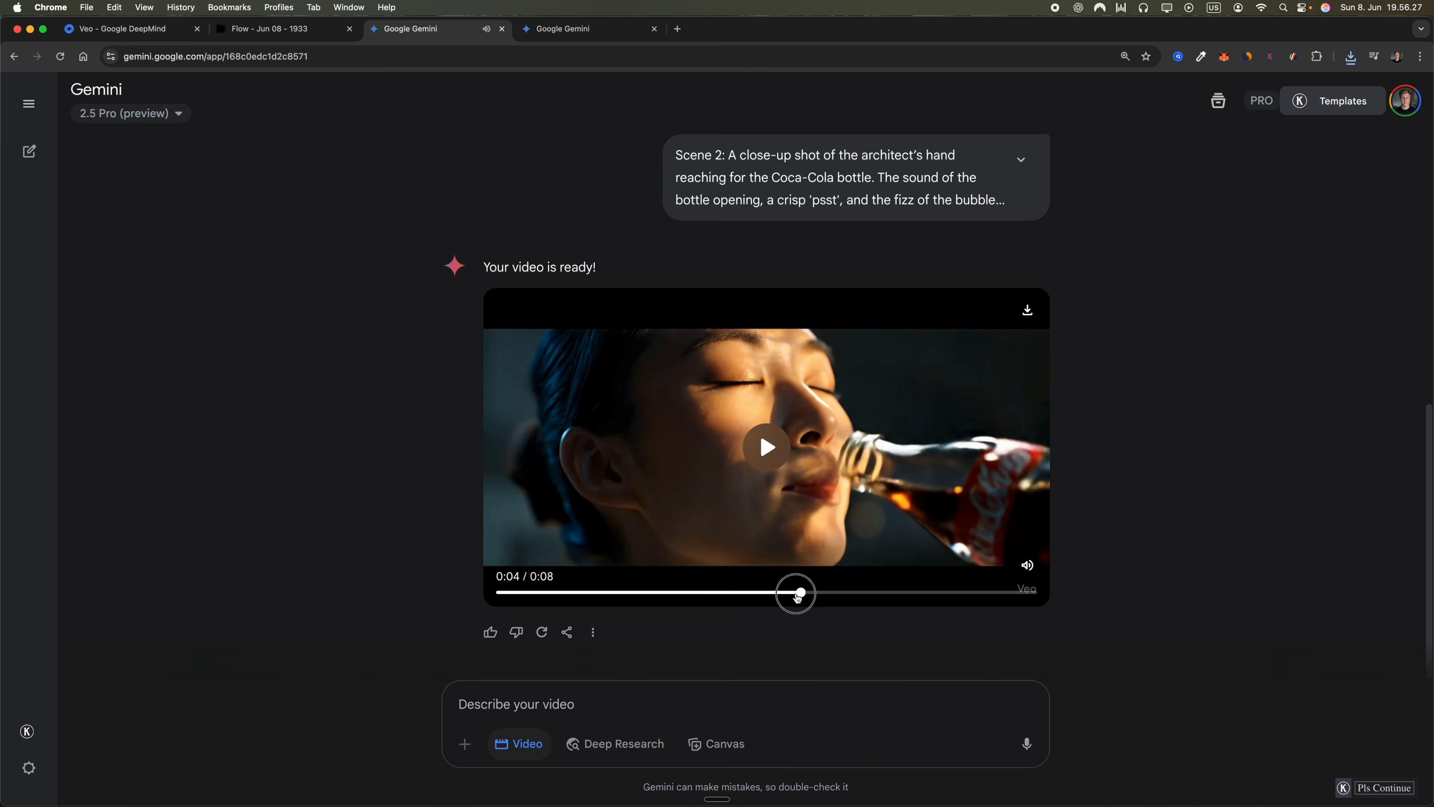
click(783, 592)
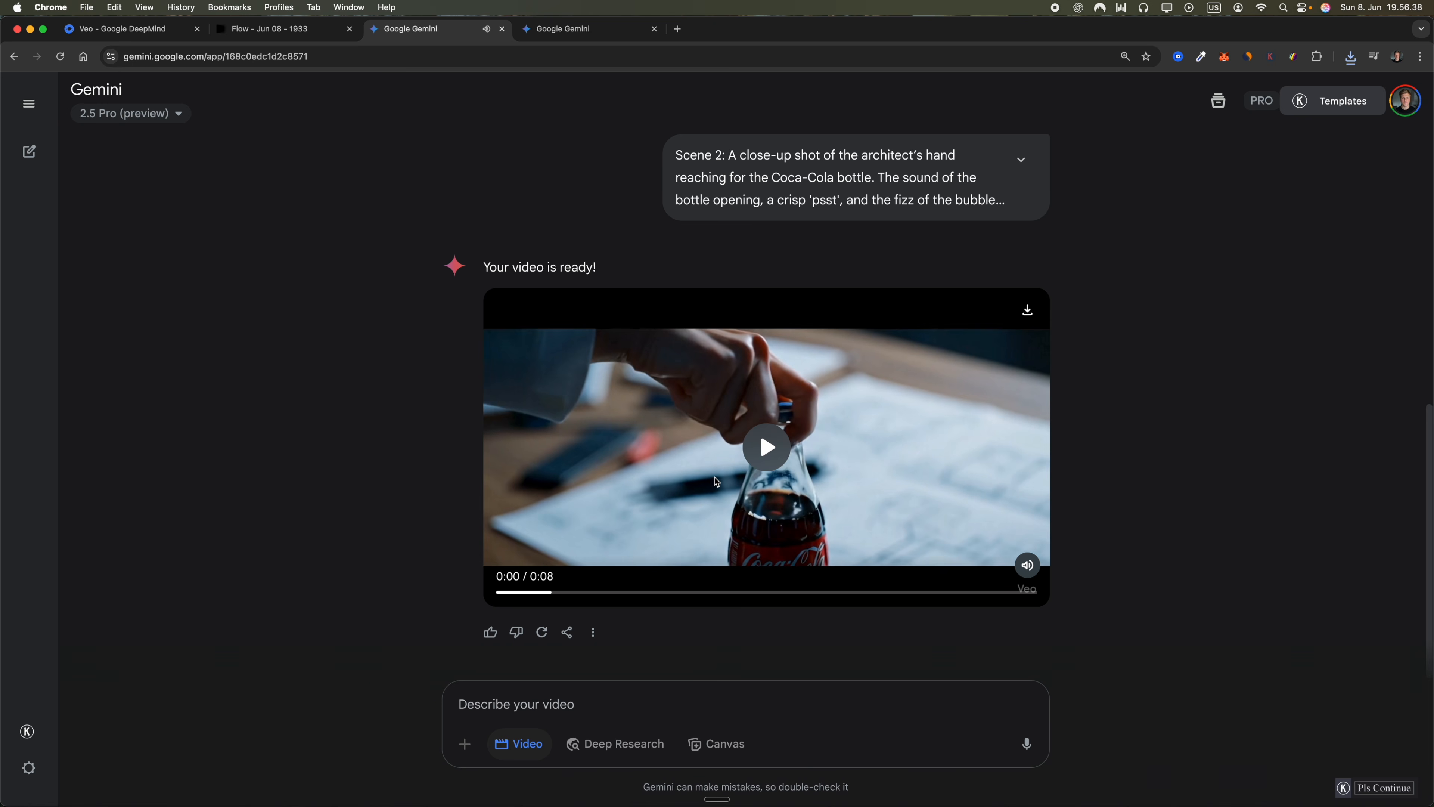
click(774, 452)
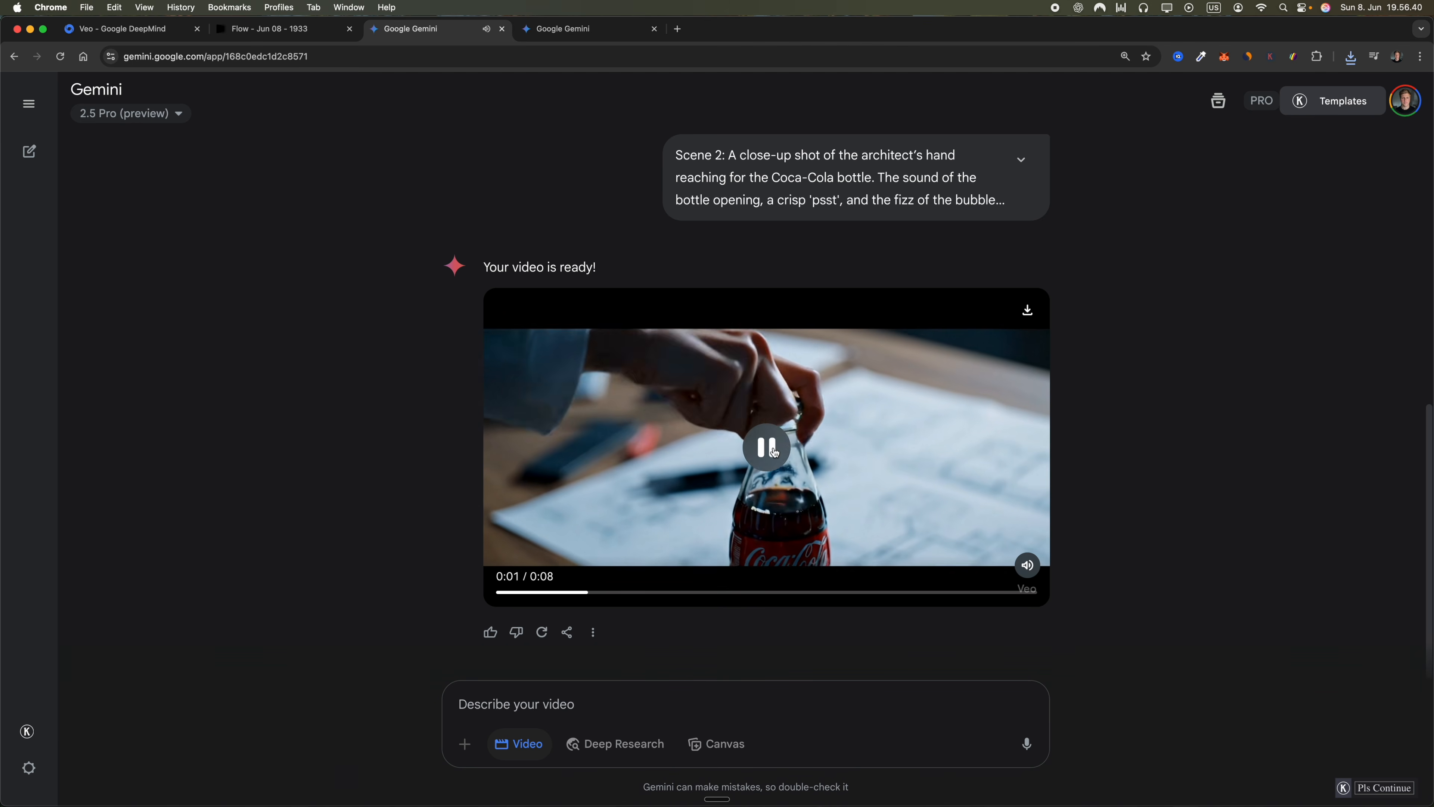
click(774, 452)
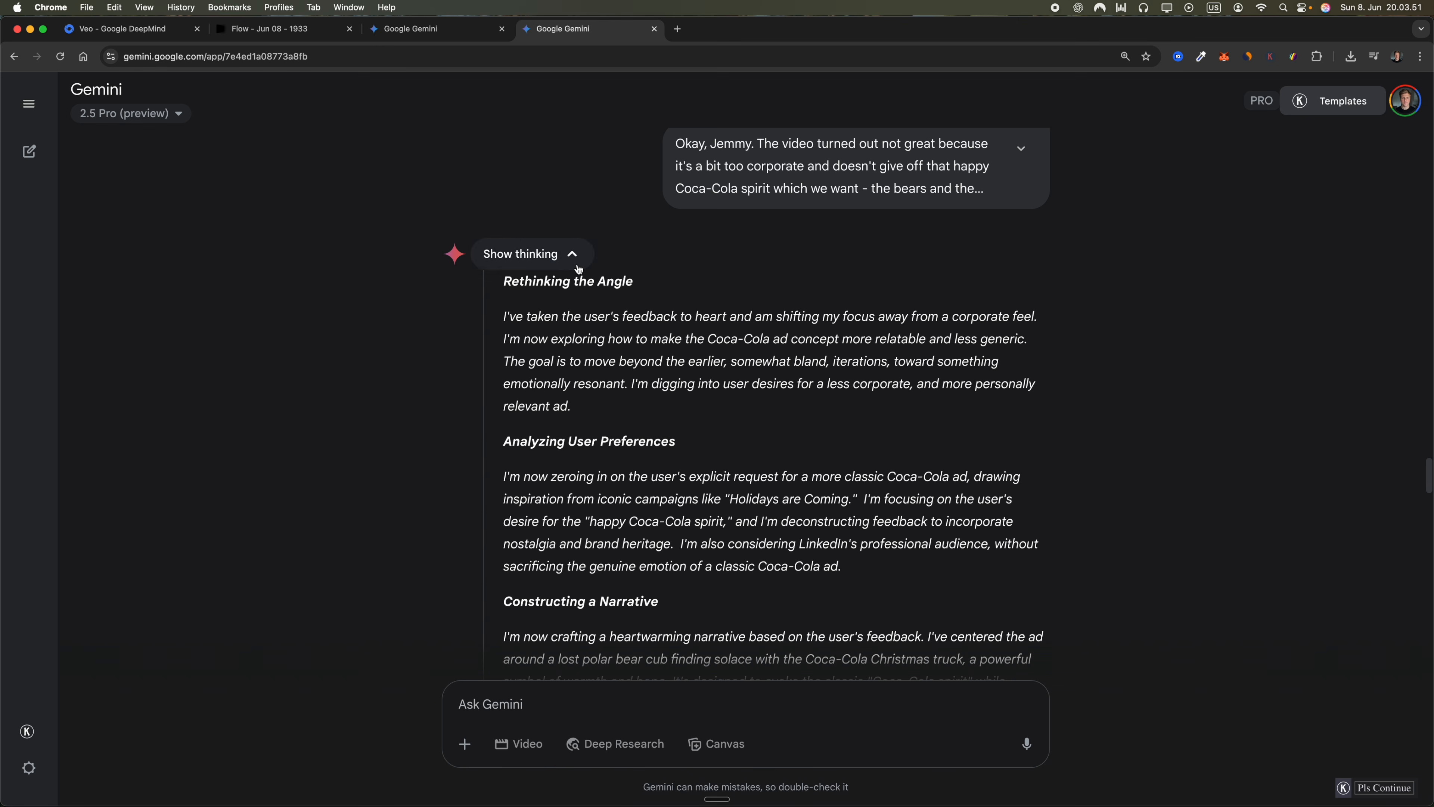
Collapse the reasoning and copy the Scene 1 "Lost in the White" prompt from the "The Long Road Home" concept
click(571, 255)
scroll(656, 413, down, 1)
scroll(656, 414, down, 3)
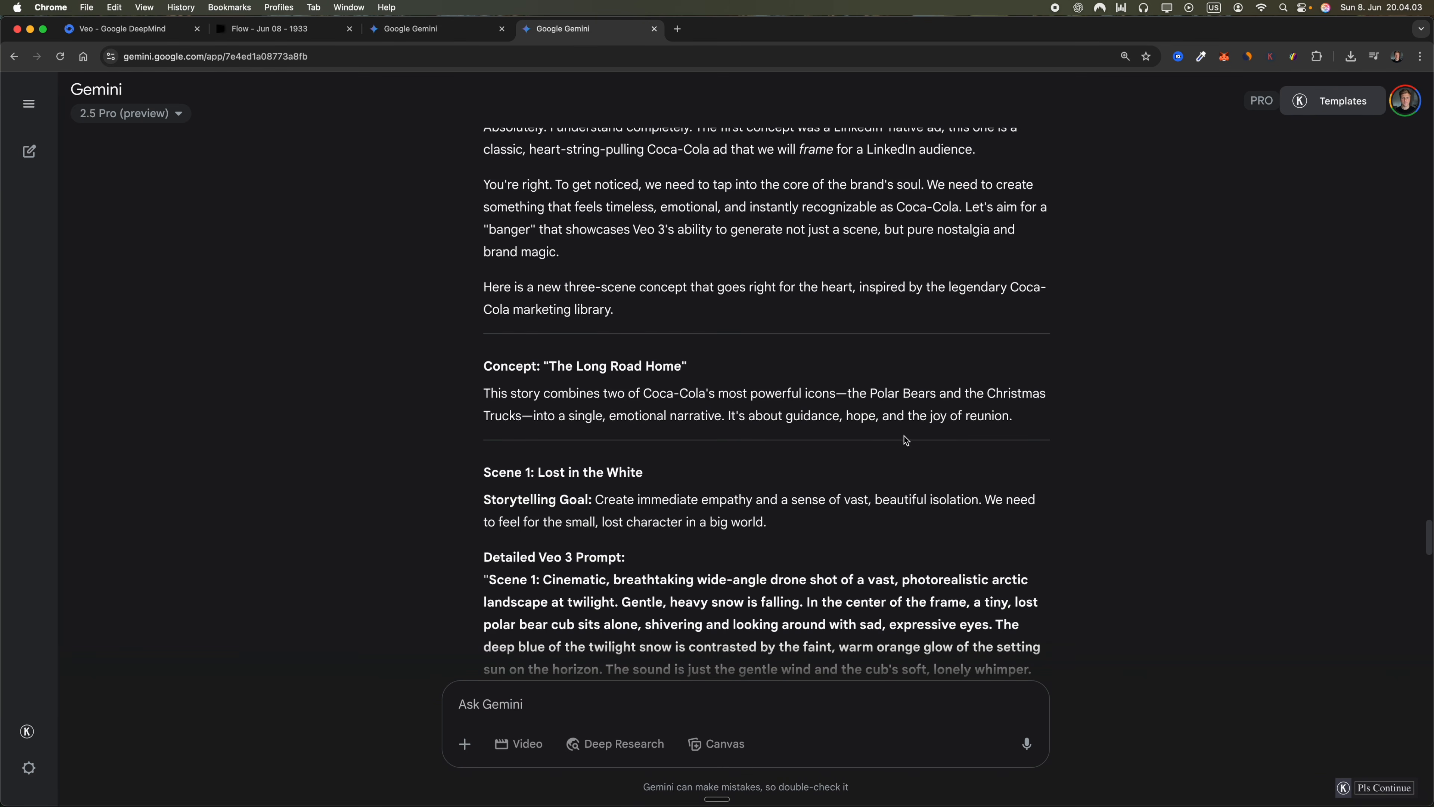
scroll(717, 462, down, 3)
drag(488, 390, 894, 508)
key(super+c)
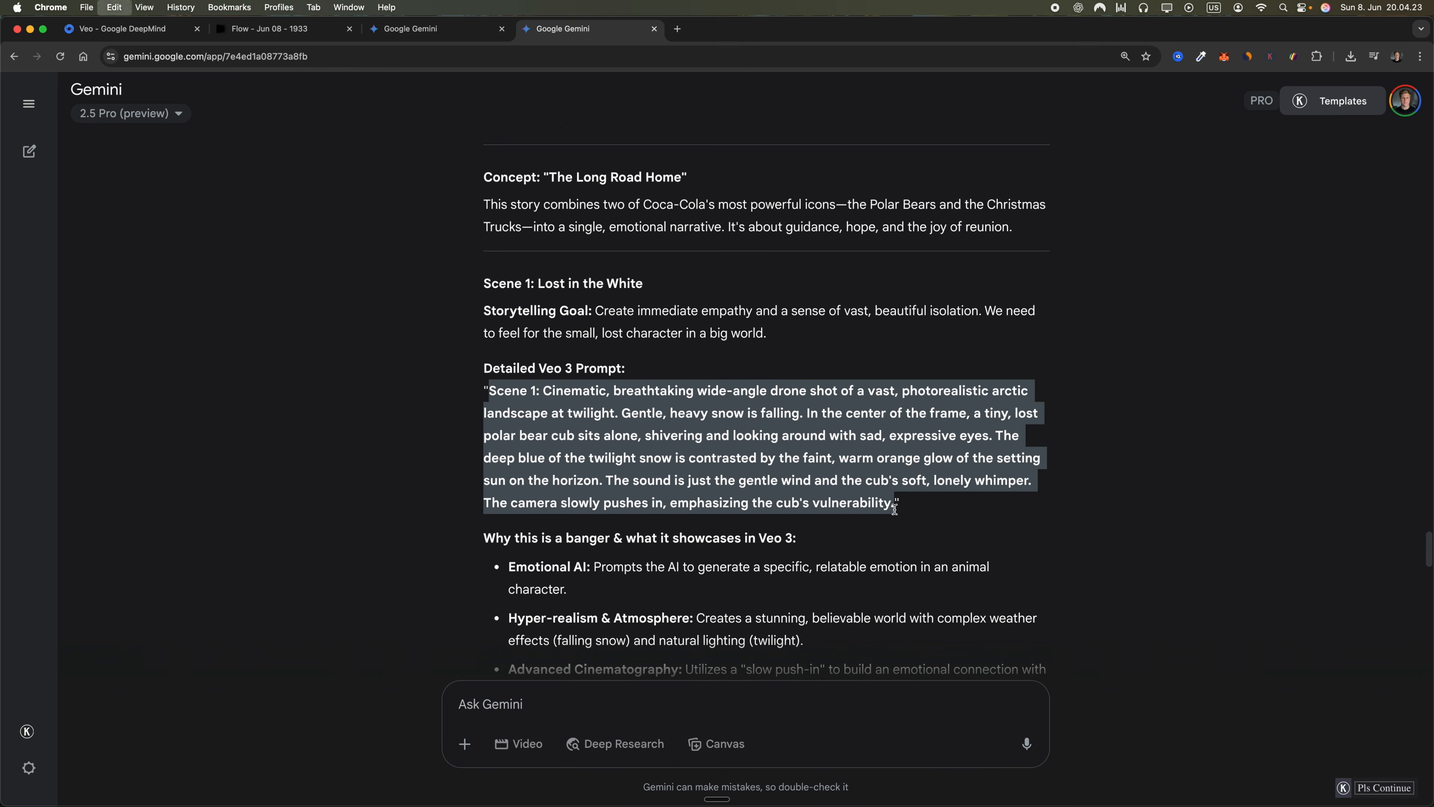
Try to generate a video from the arctic Scene 1 prompt in the existing video chat
click(430, 28)
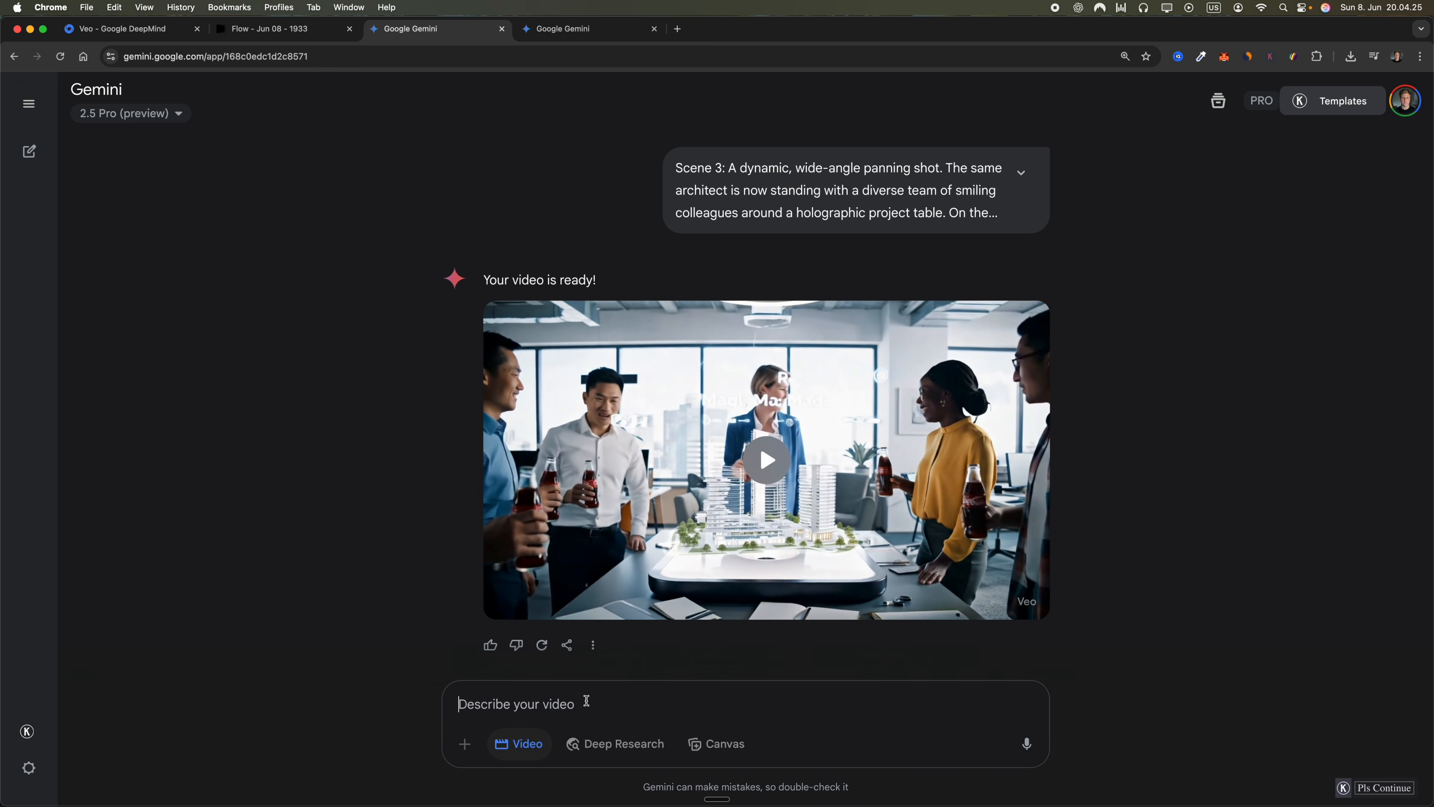
key(super+v)
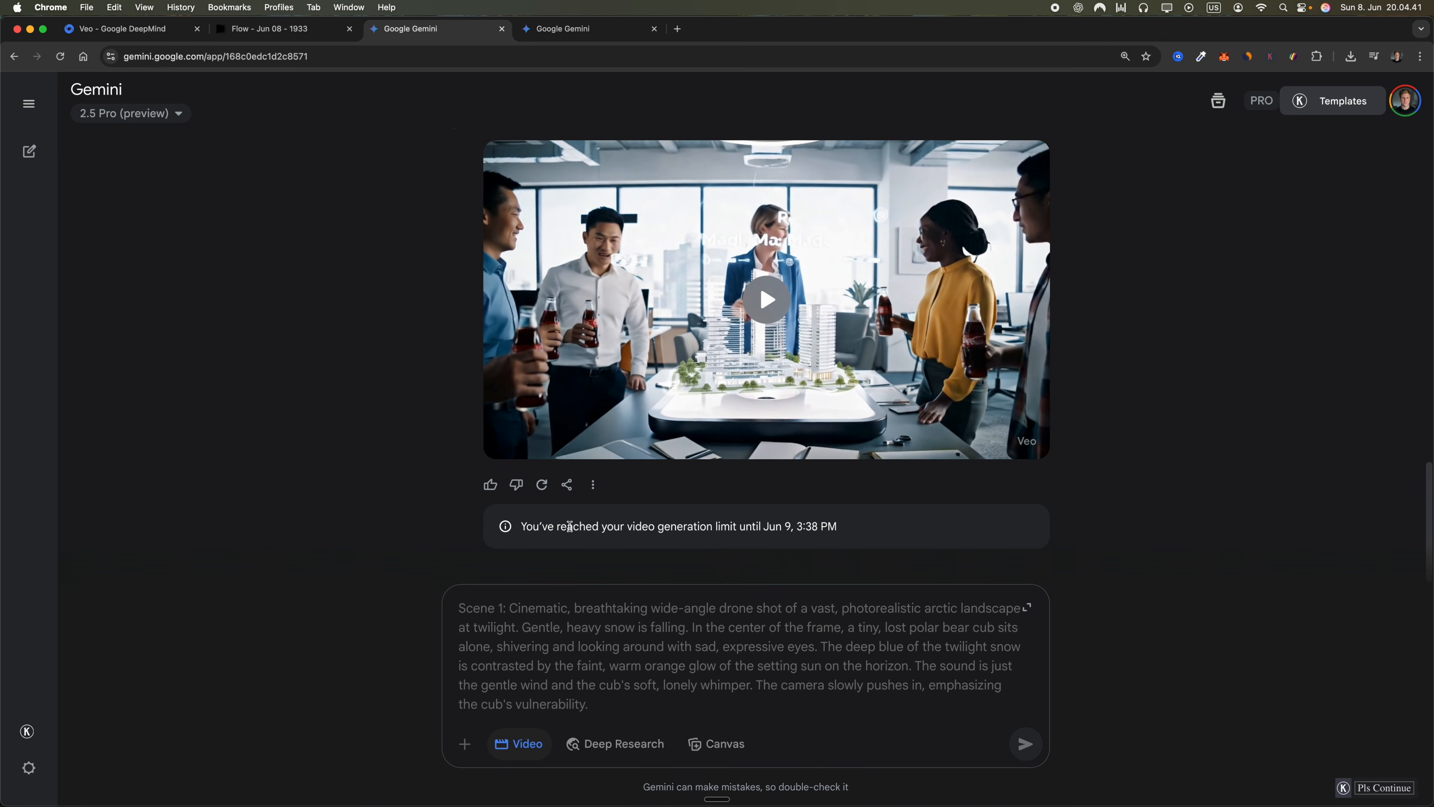
double_click(789, 528)
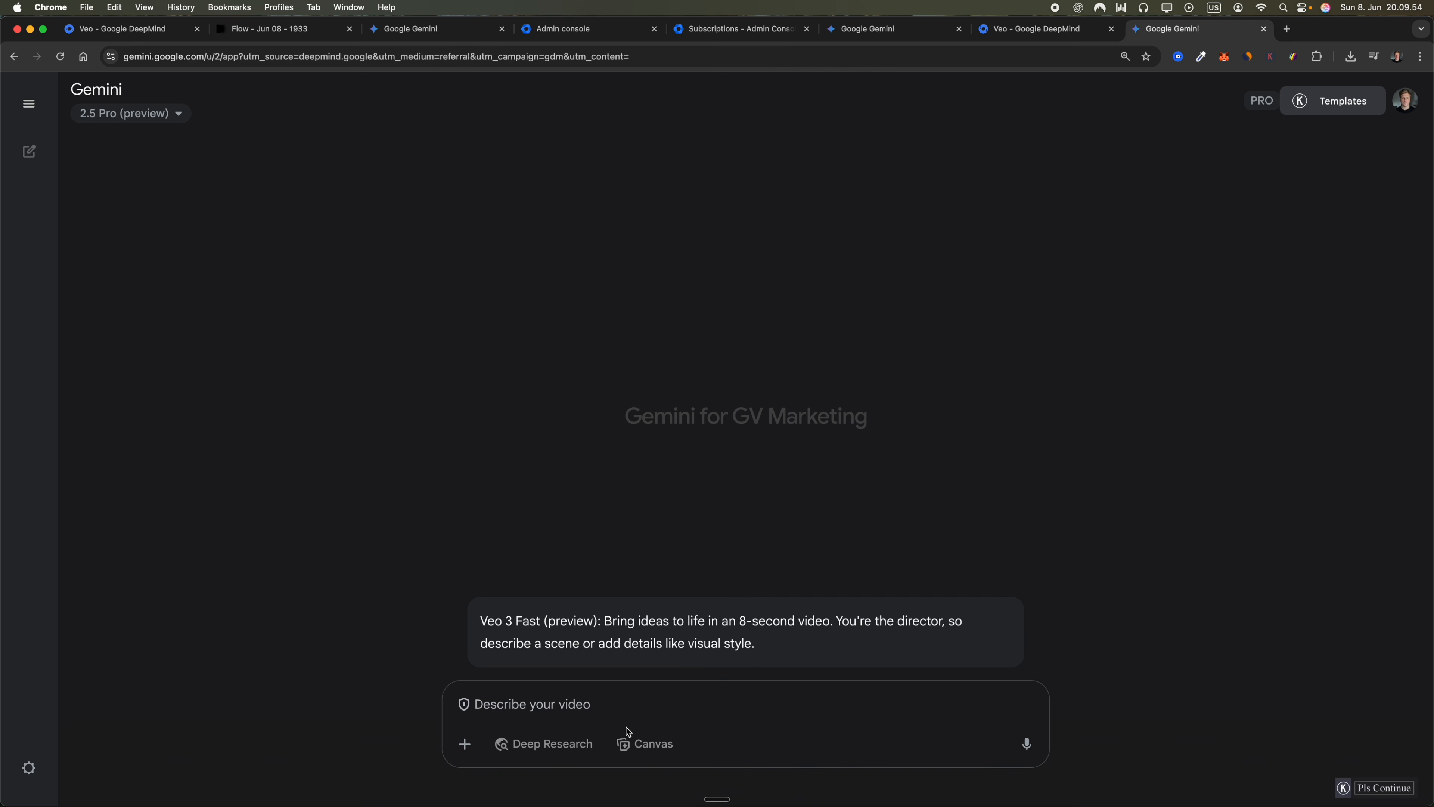
Generate the arctic polar bear cub Scene 1 video in the other Gemini account and play it
click(602, 705)
key(super+v)
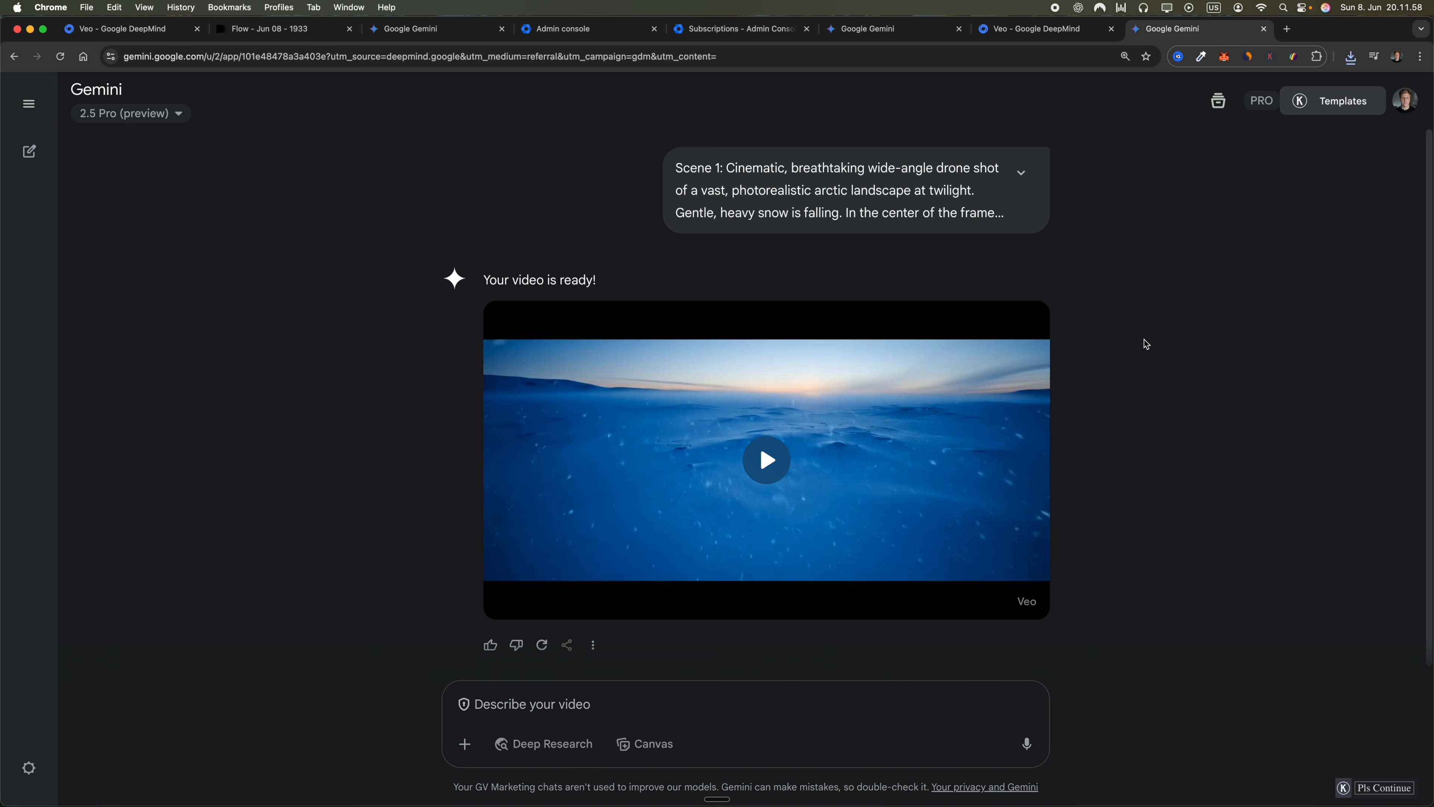
click(864, 463)
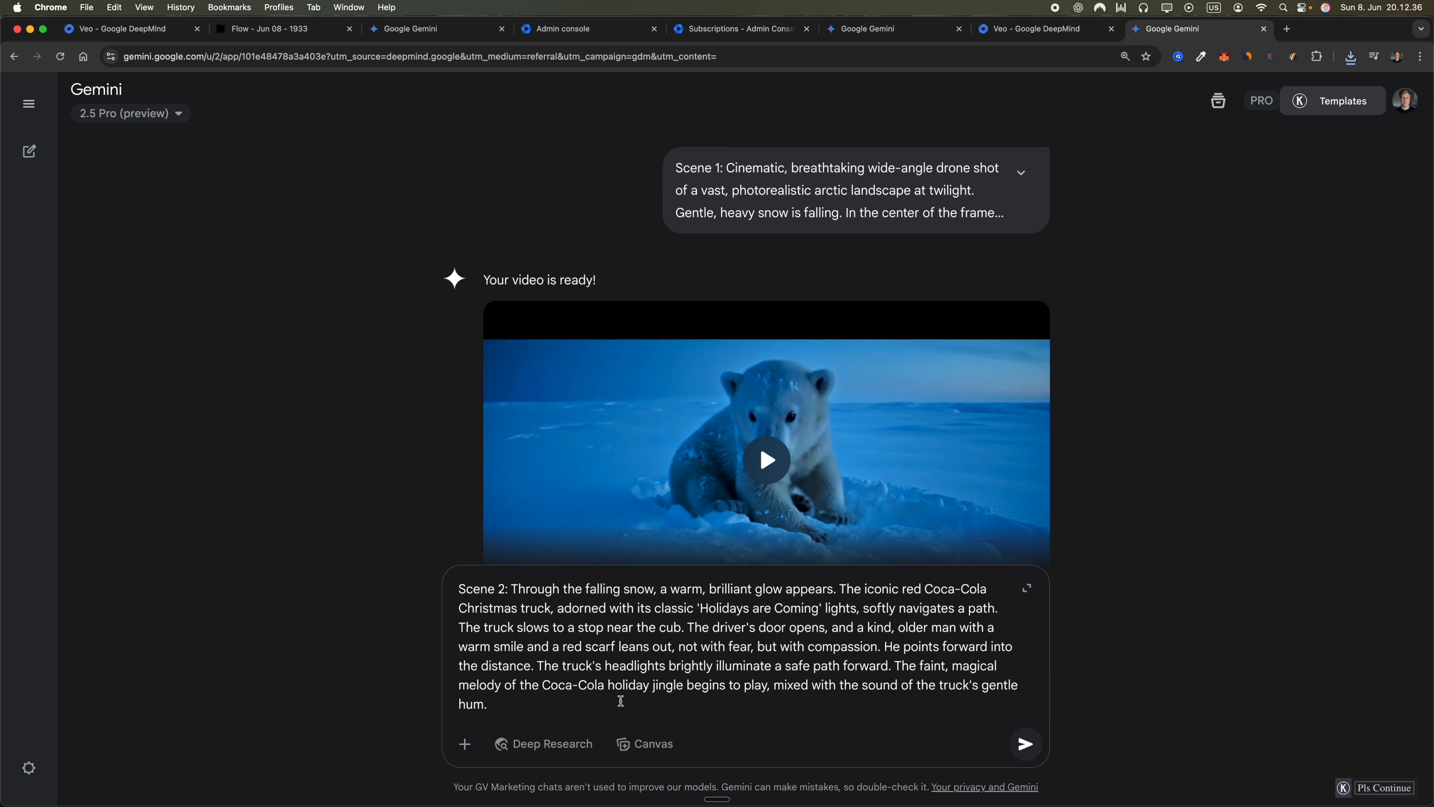
Submit the Scene 2 Coca-Cola Christmas truck prompt for video generation and play back the resulting clip
key(Return)
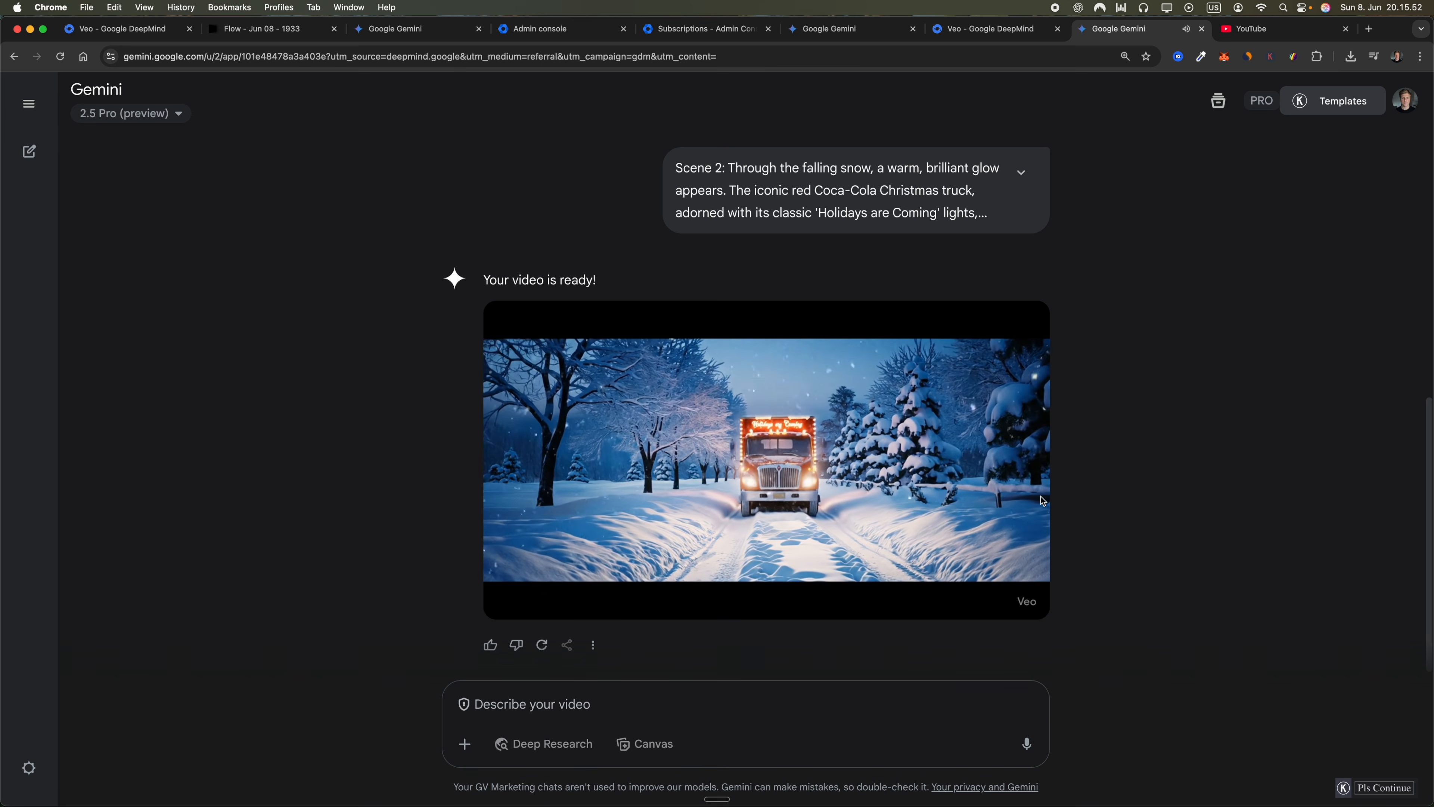
click(782, 476)
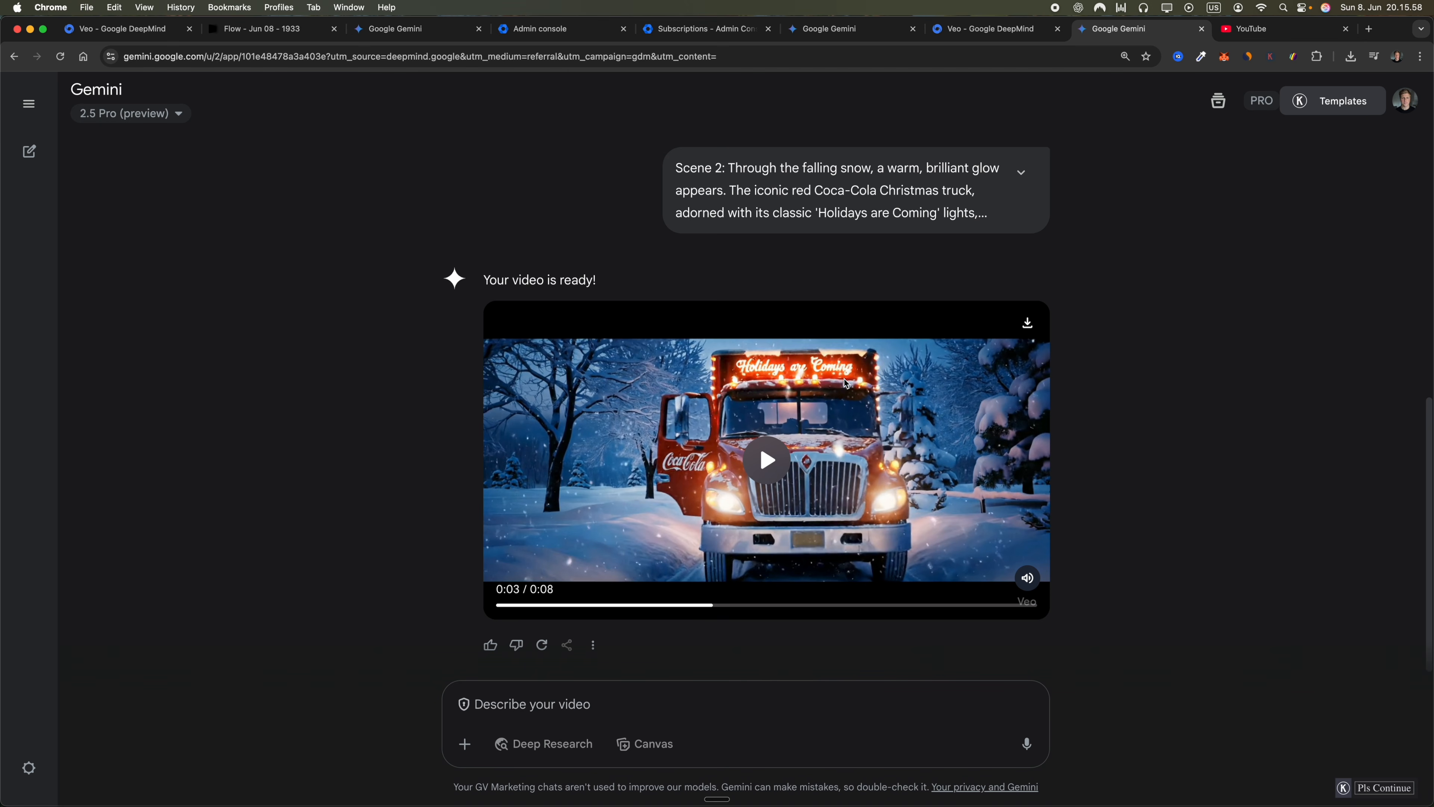
click(762, 469)
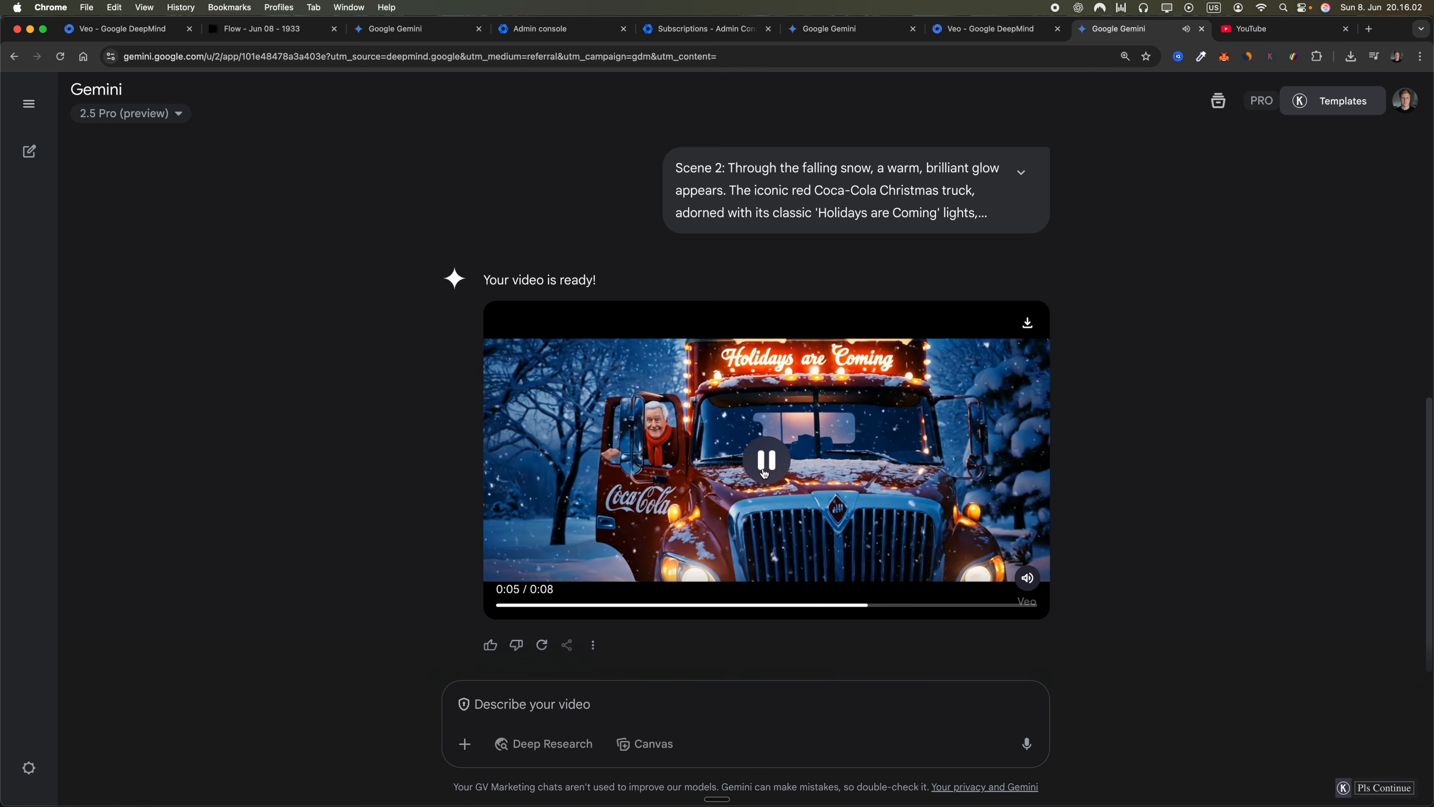
click(764, 473)
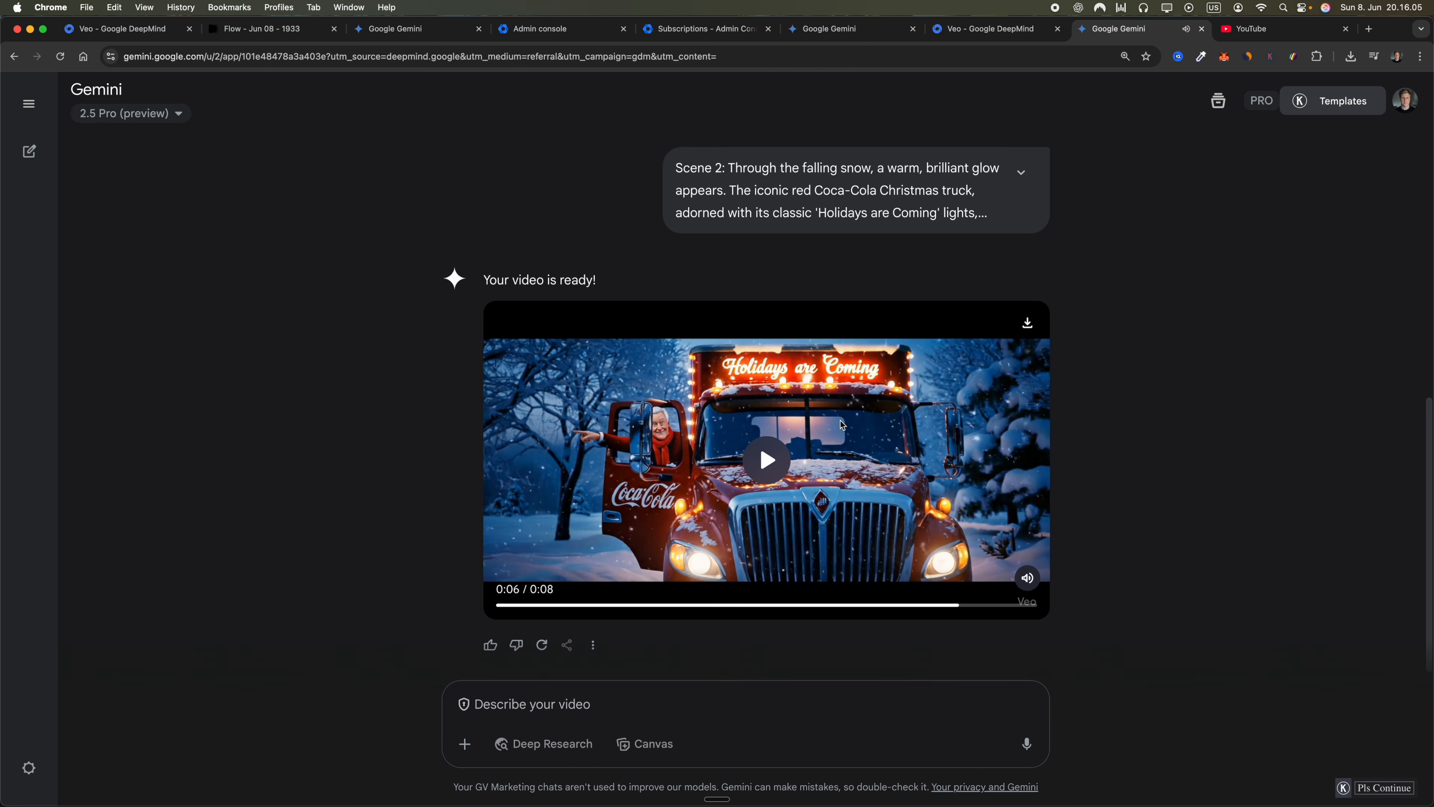
Download the Scene 2 Christmas truck video and look back over the earlier clips in the chat
click(1027, 323)
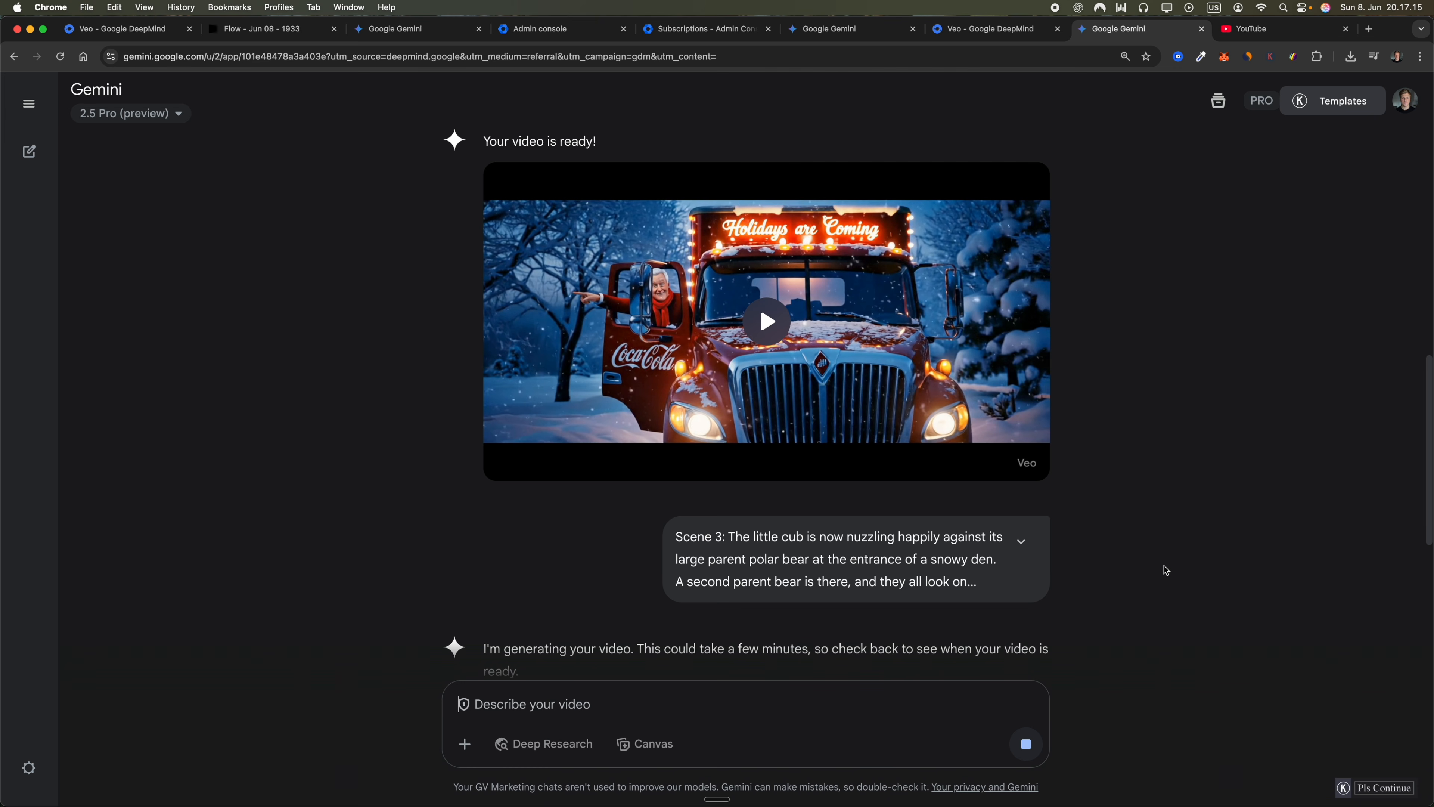
mouse_move(807, 261)
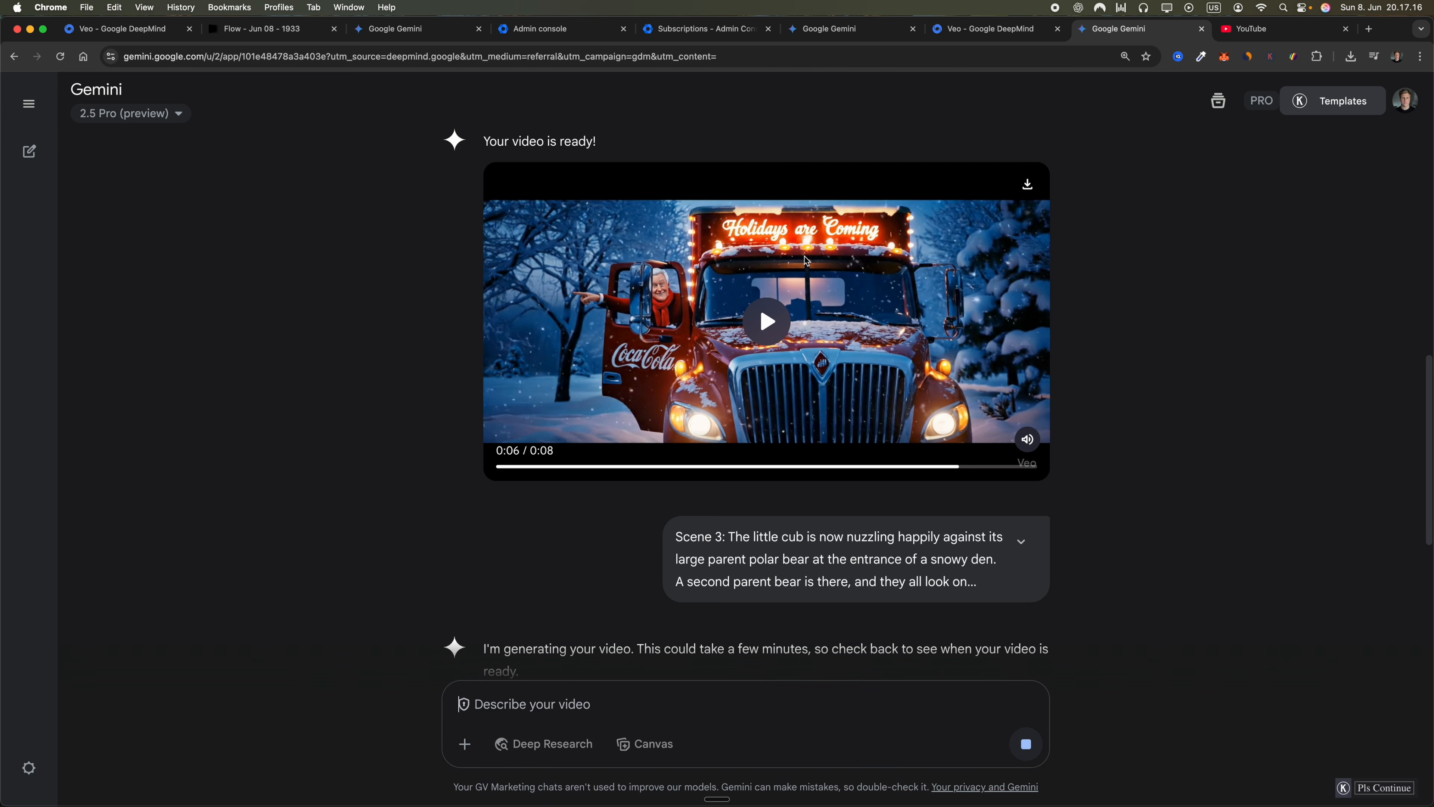
scroll(892, 283, up, 15)
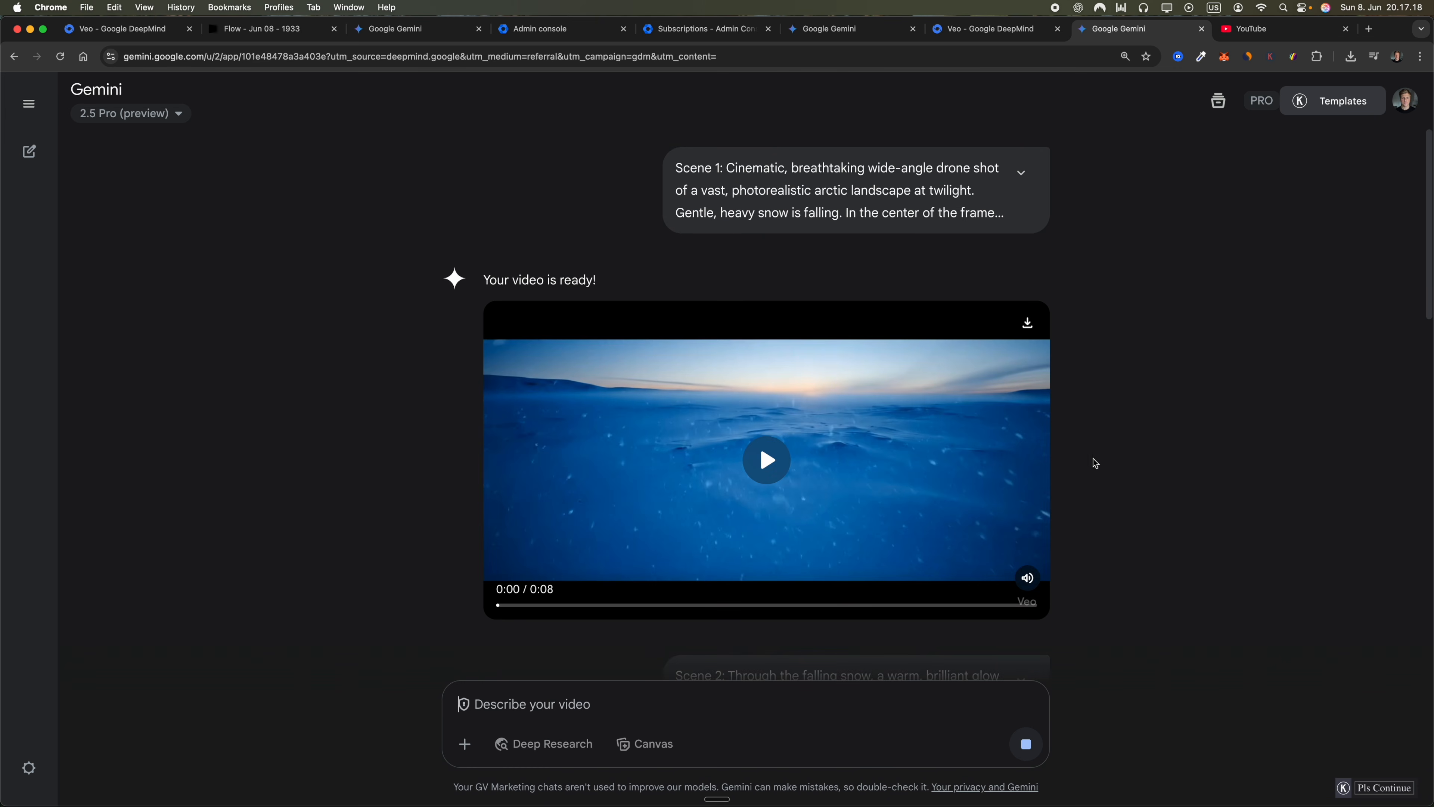
scroll(1080, 469, down, 15)
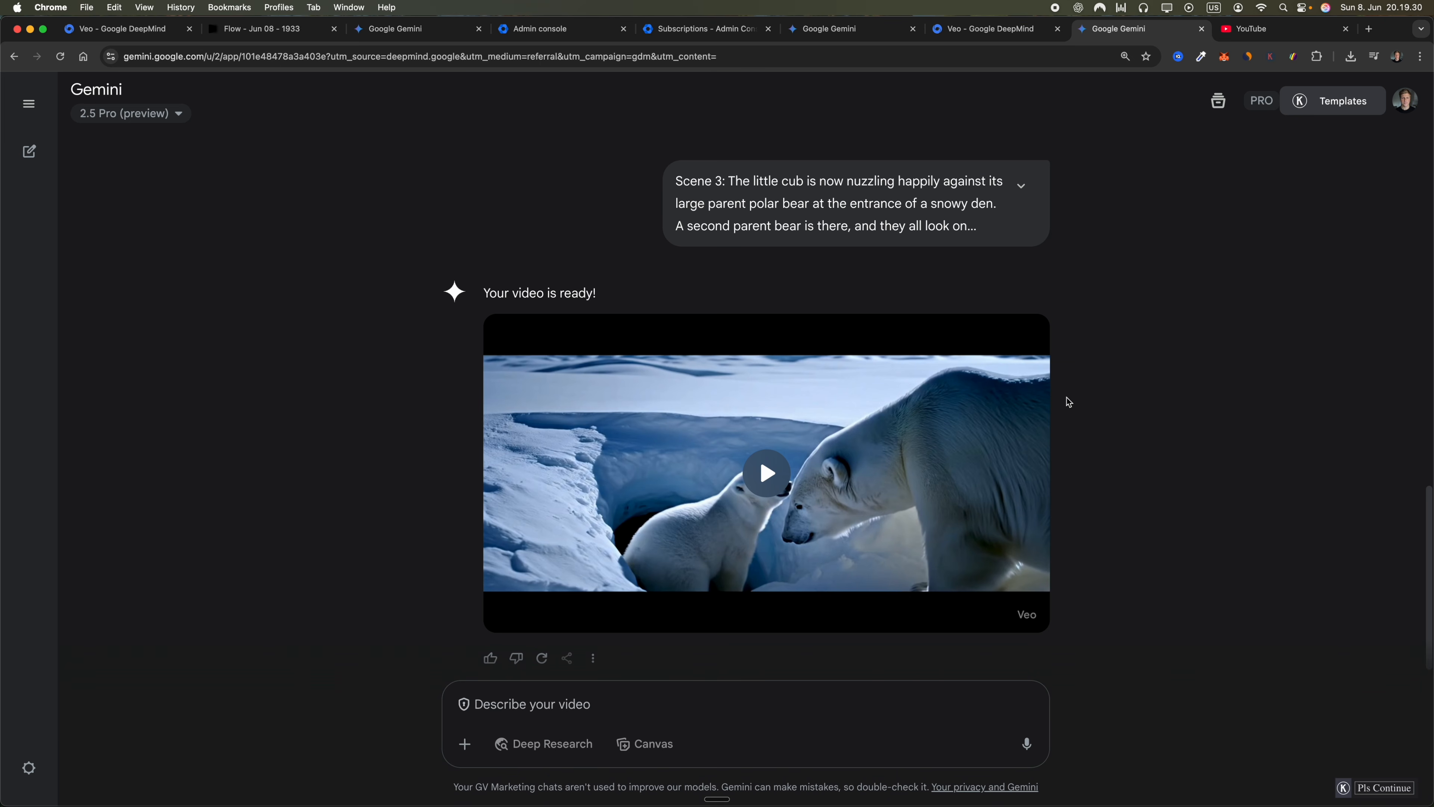
Review the generated Scene 3 polar bear family video, skipping to different moments in it
click(1025, 591)
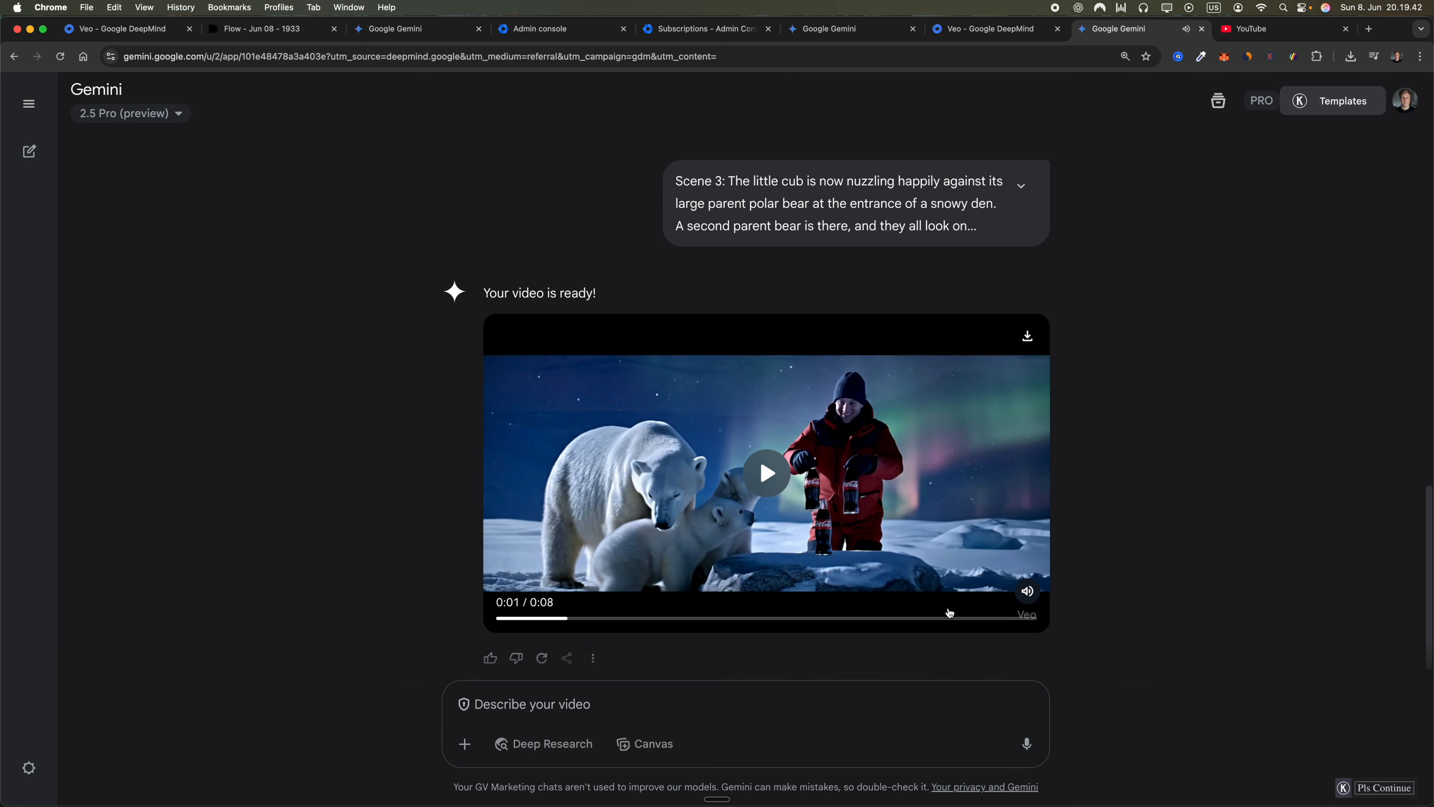
click(929, 619)
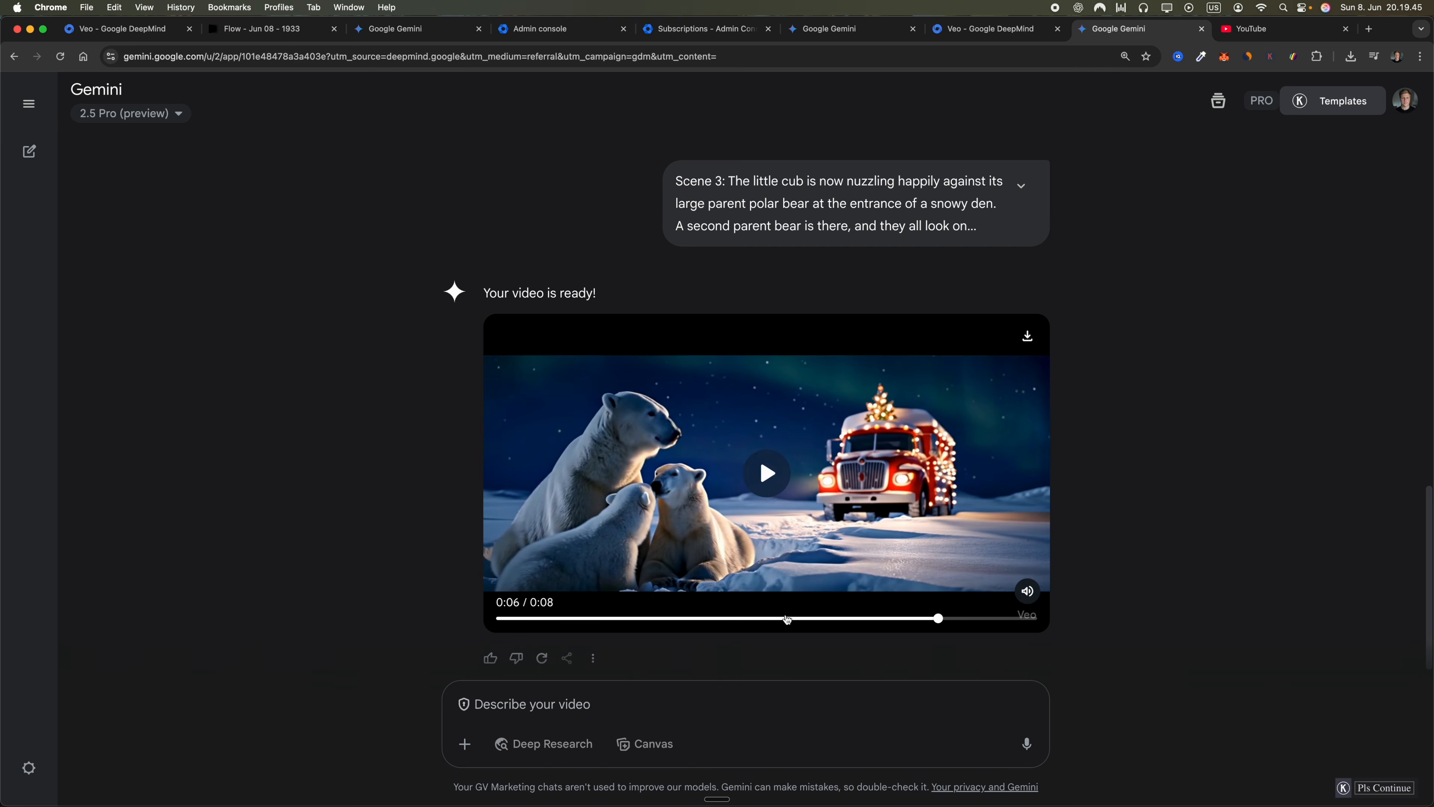
click(782, 621)
drag(782, 621, 791, 623)
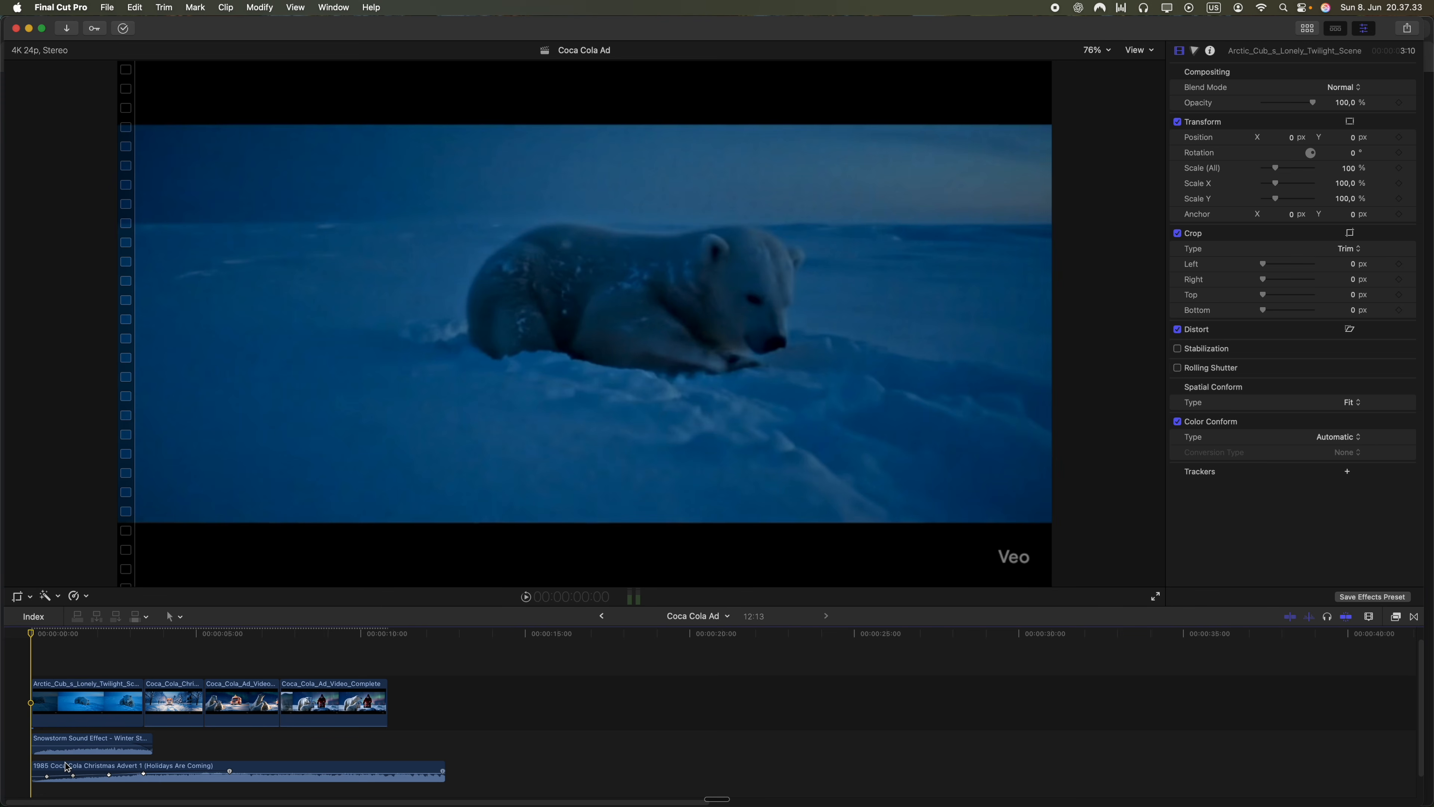
Switch to Final Cut Pro and select the snowstorm sound effect clip in the Coca Cola Ad timeline
click(75, 745)
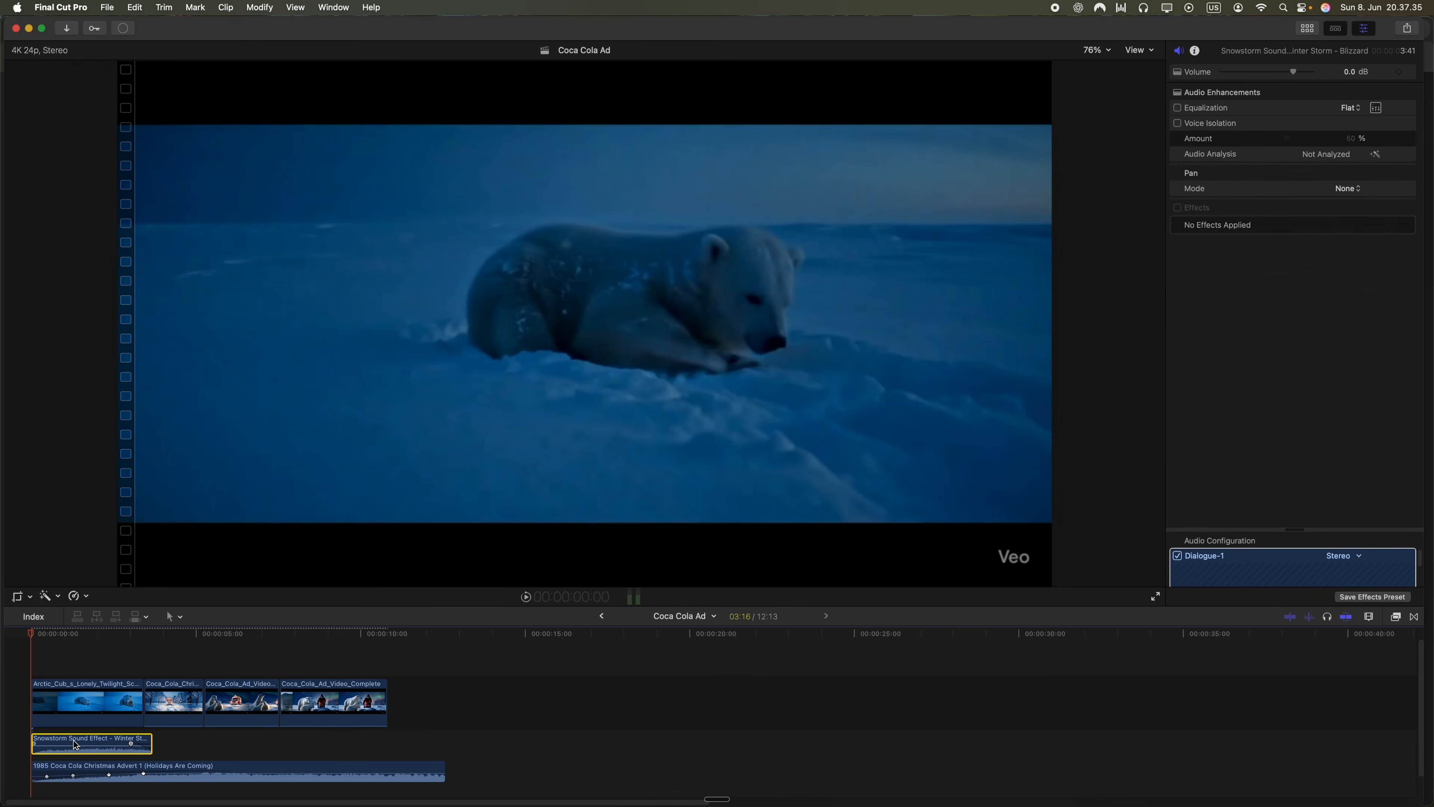